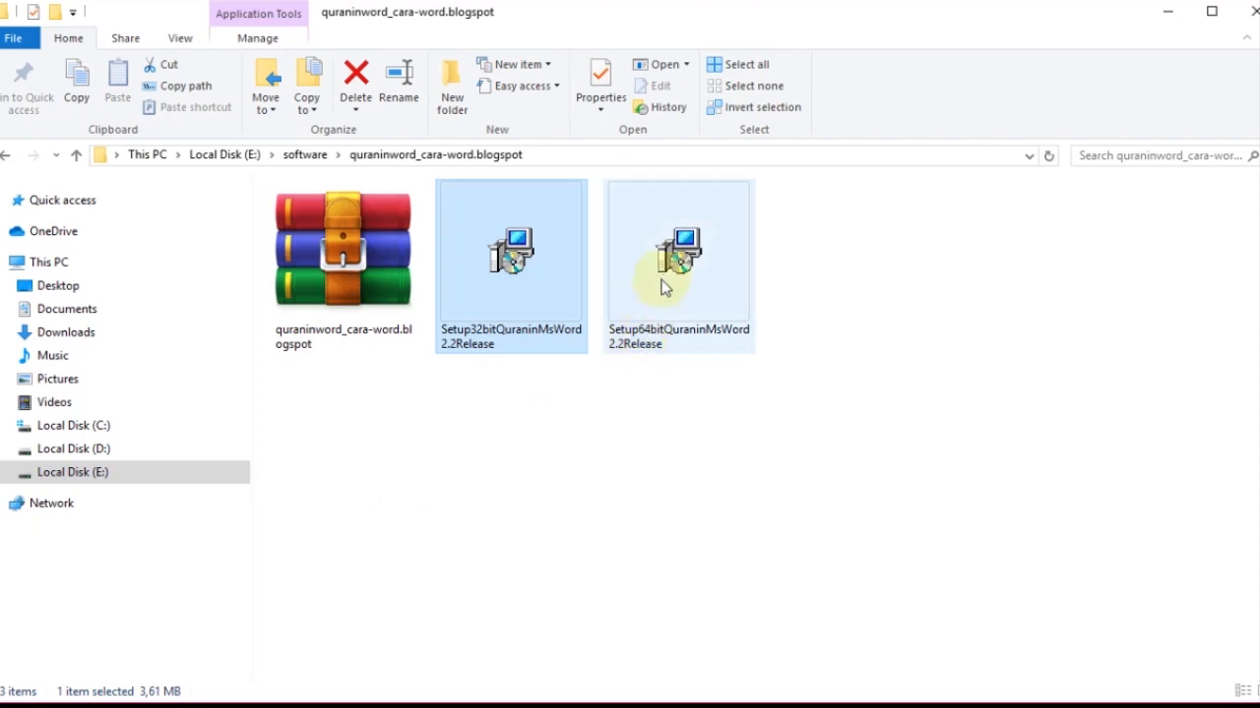
- Run the Setup64bitQuraninMsWord2.2Release installer as administrator
right_click(667, 275)
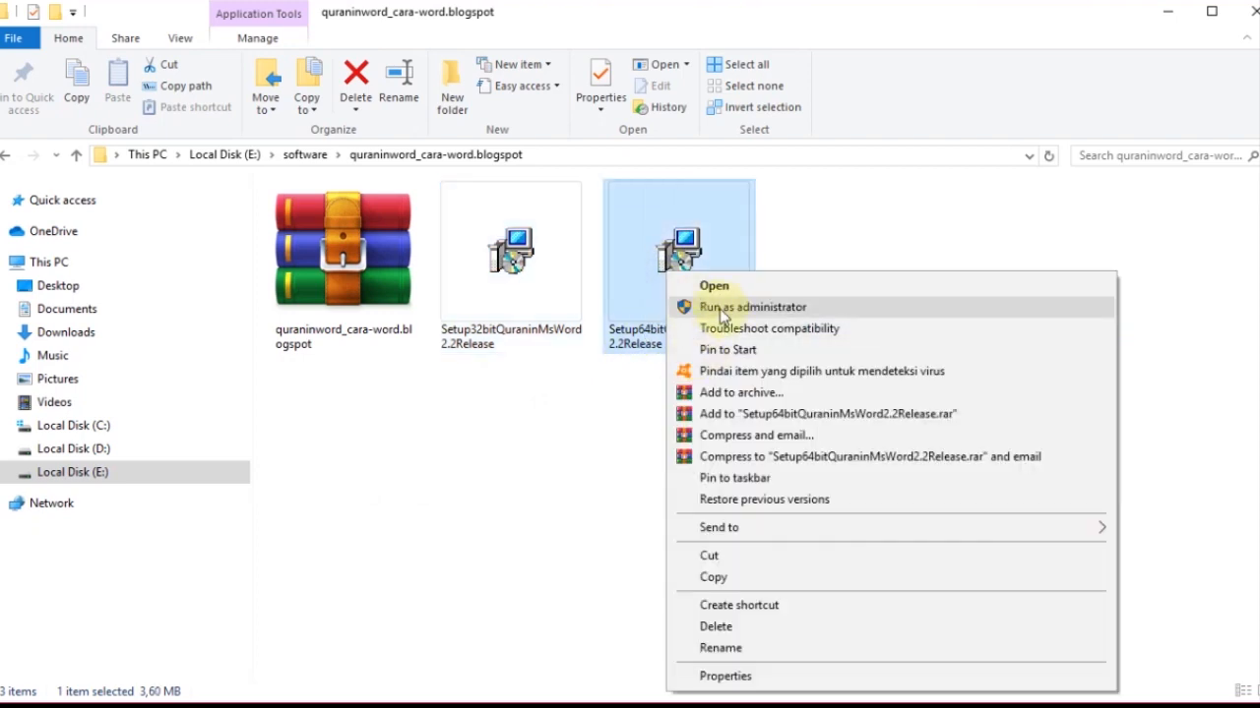
left_click(805, 309)
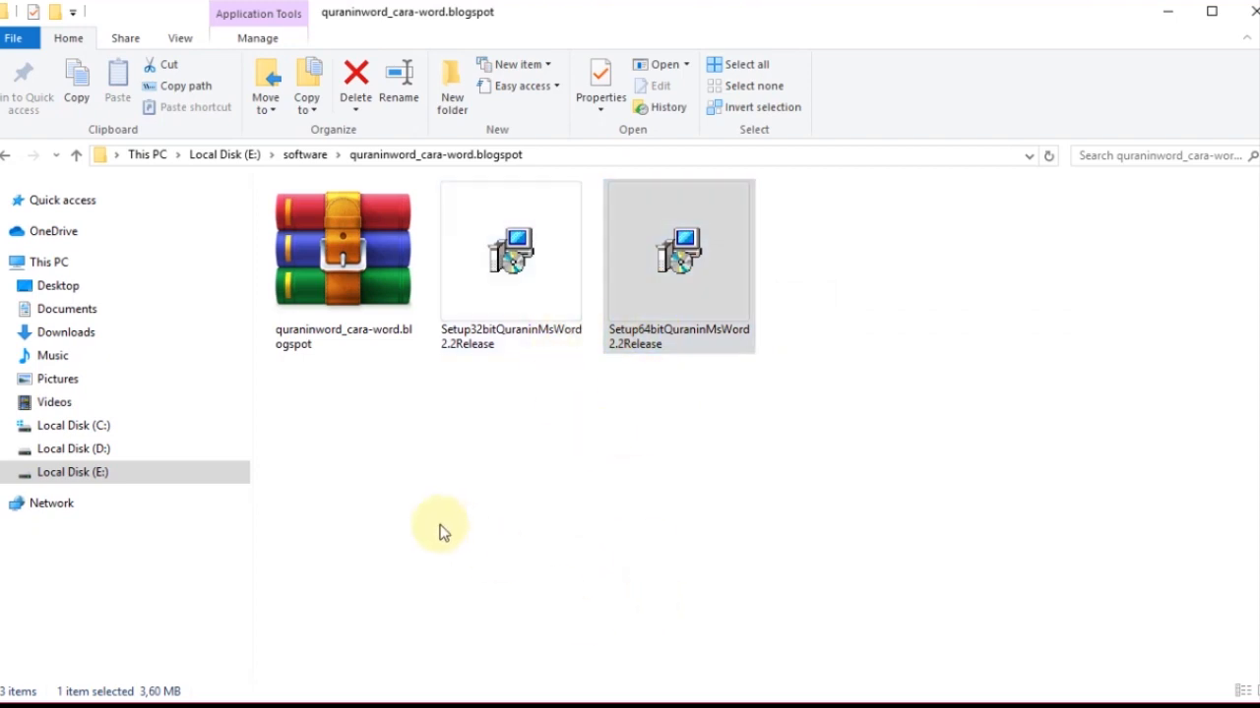
- Switch to the blank Word document and display the Quran add-in's commands
key("alt+Tab")
key("Tab")
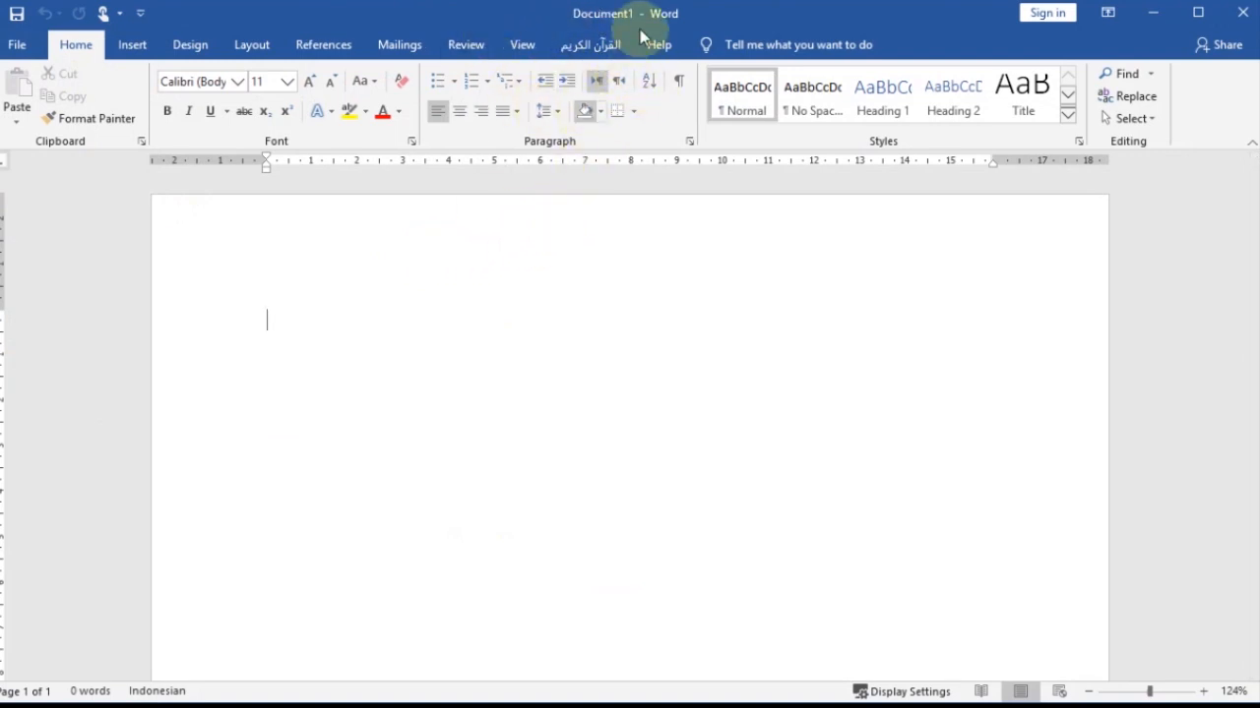
left_click(578, 49)
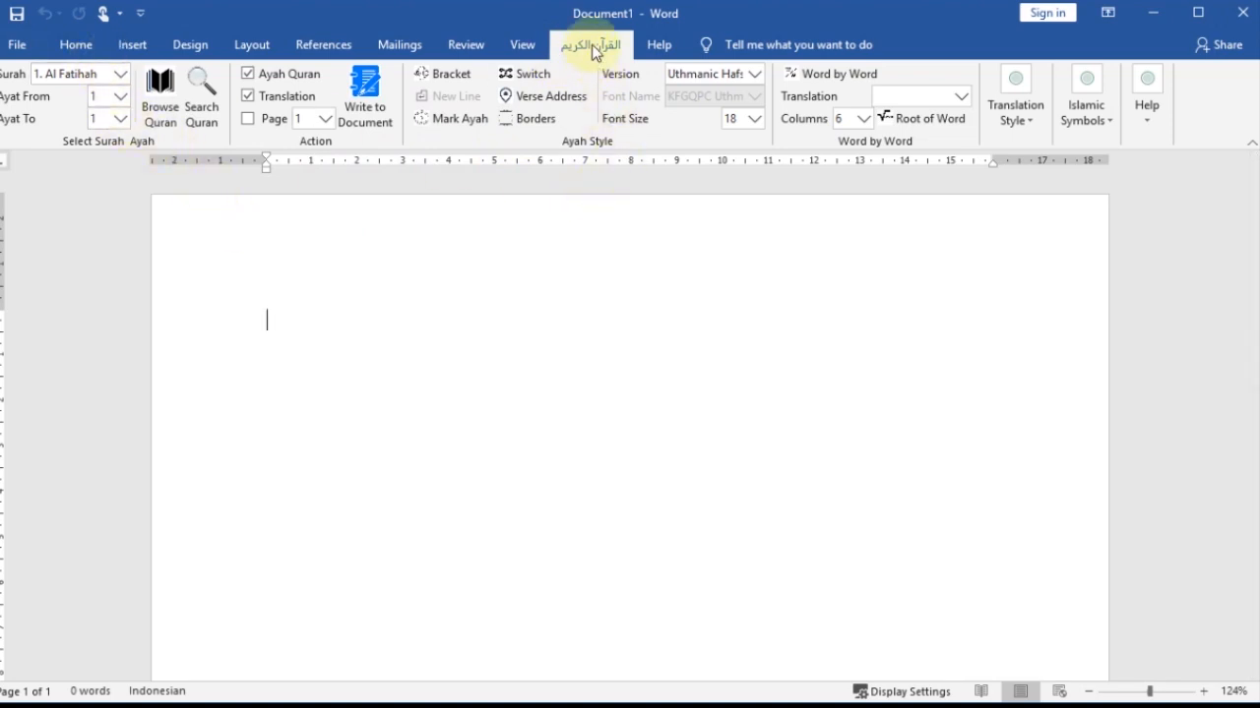
- Keep surah Al Fatihah as the source and set the verse range to ayat 1 to 3
left_click(121, 76)
left_click(121, 74)
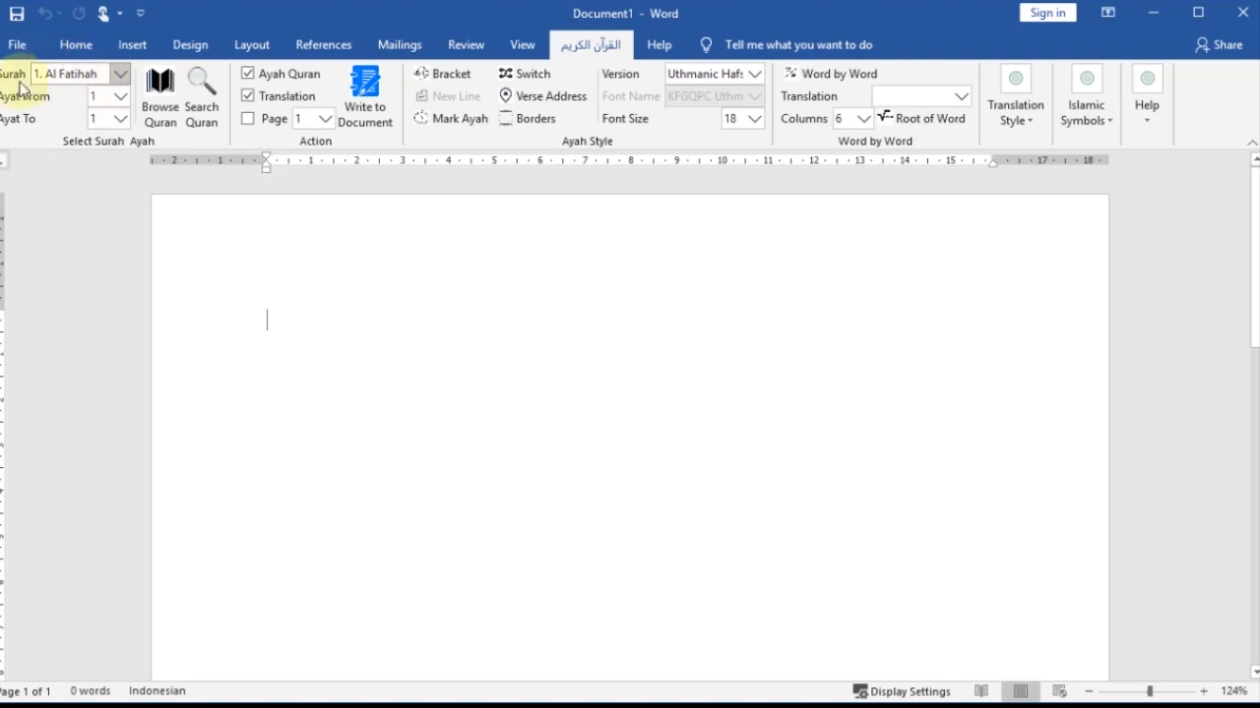
left_click(119, 99)
left_click(121, 106)
left_click(121, 118)
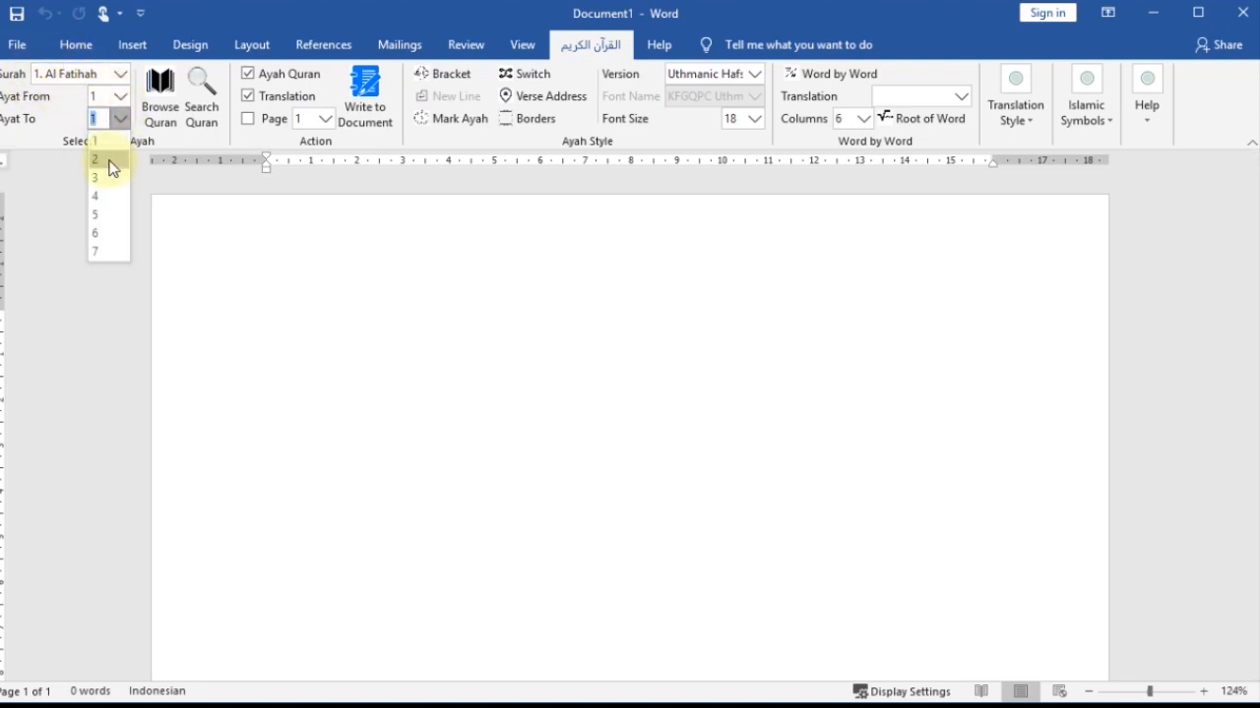
left_click(109, 178)
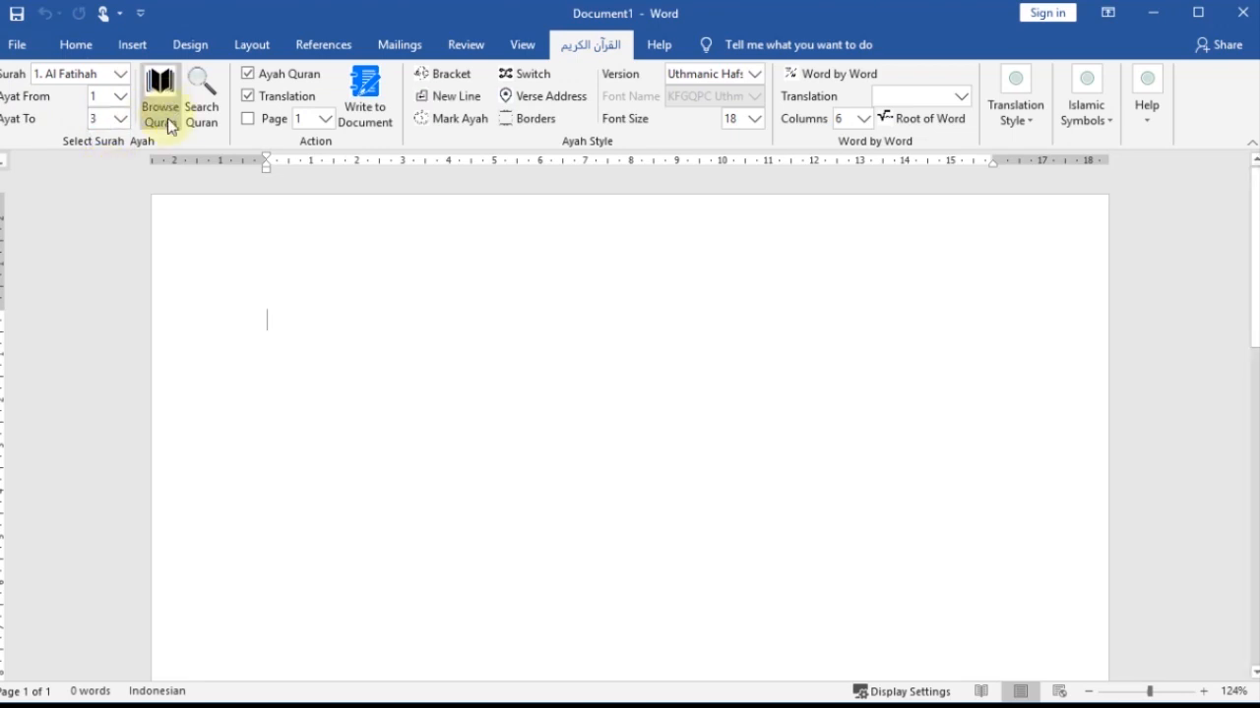
- Open the add-in's Quran browser to view the surahs, verses and translations, and close it again
left_click(170, 125)
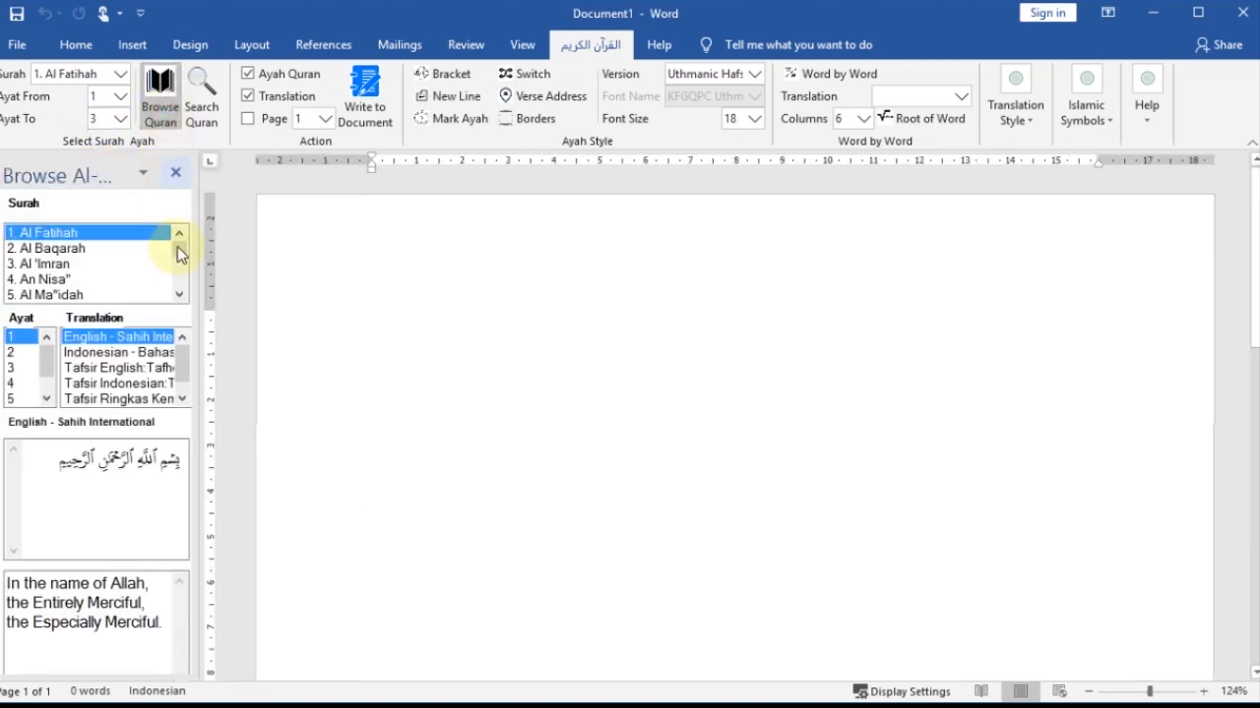
left_click(176, 174)
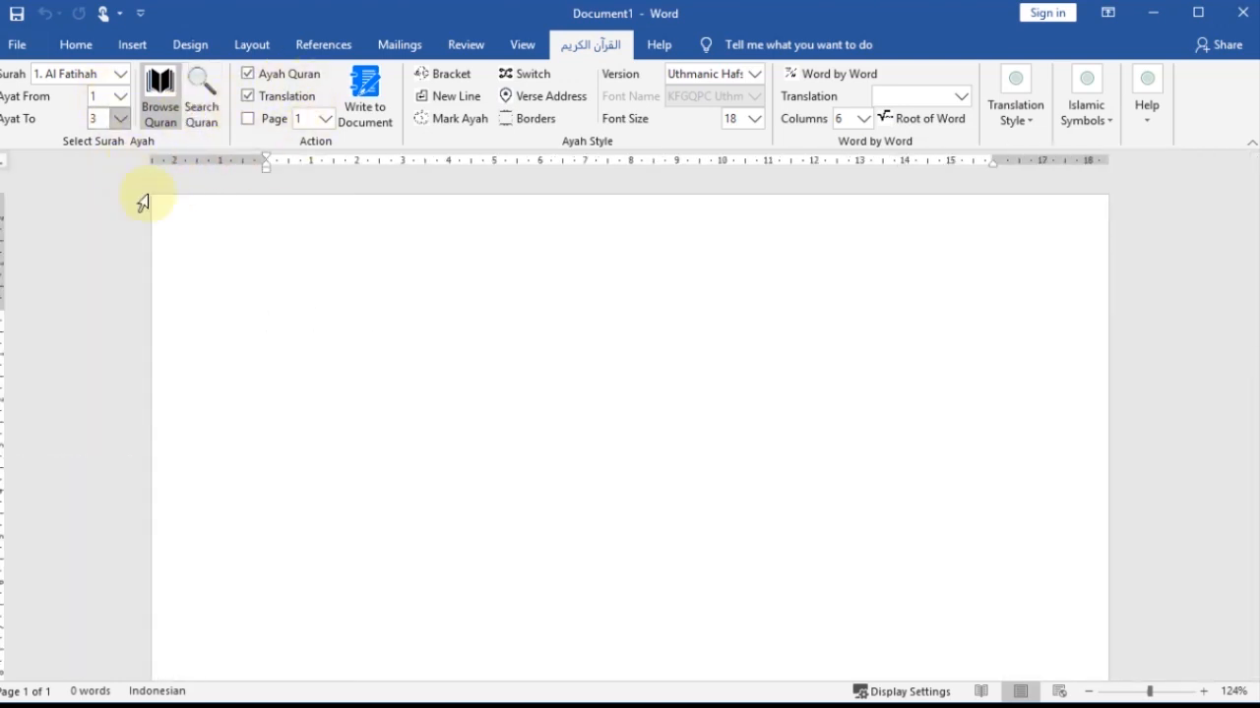
- Write Al Fatihah verses 1 to 3 with their translation at the start of the document
left_click(275, 319)
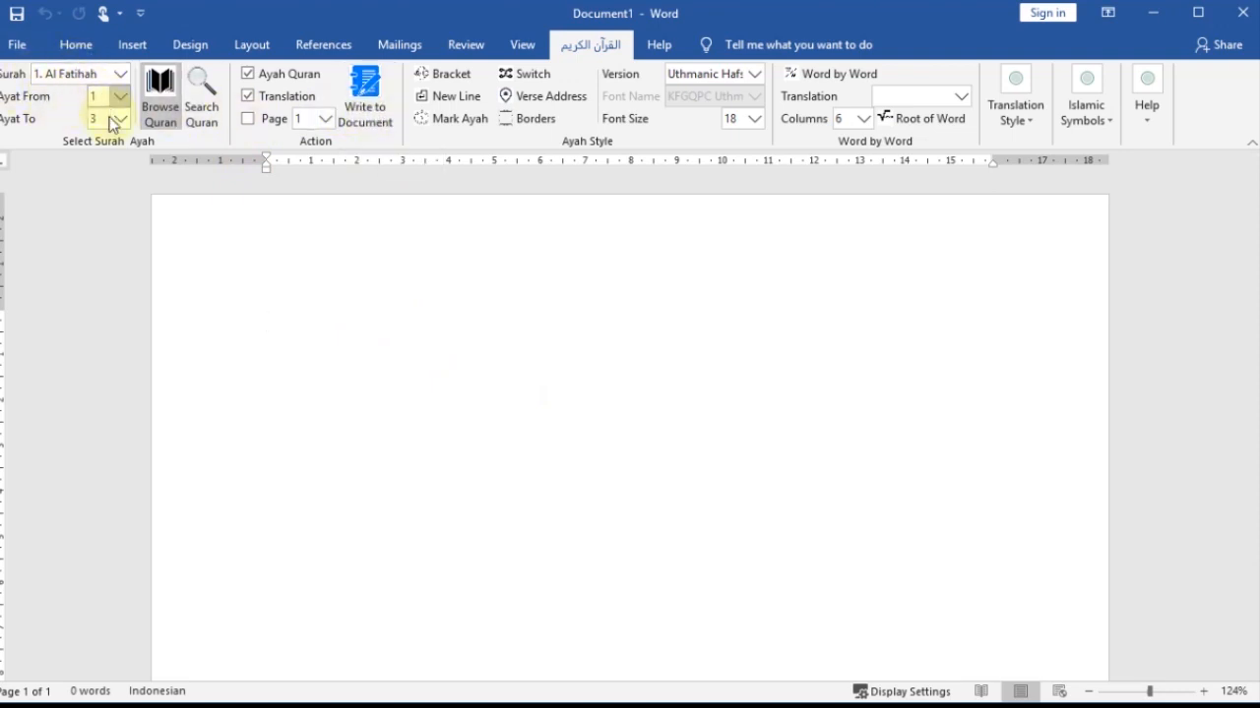
left_click(369, 98)
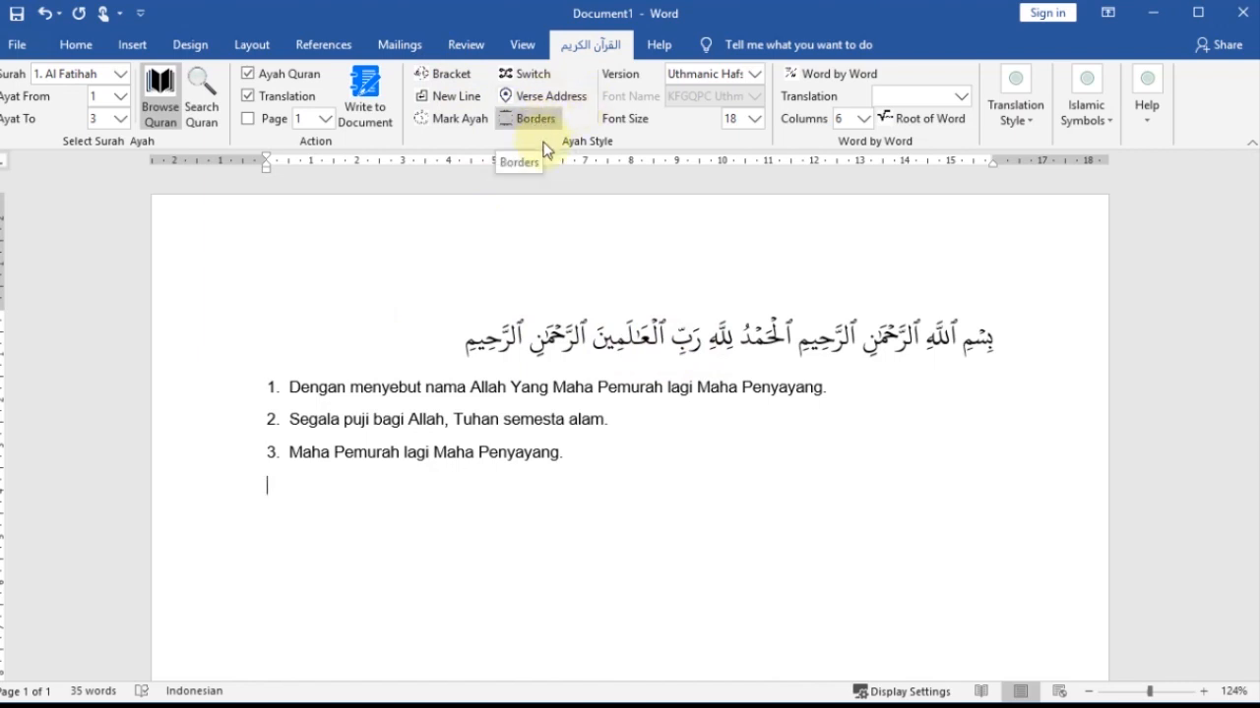
- Clear the document and write the verses again with the Bracket style turned on
key("ctrl+a")
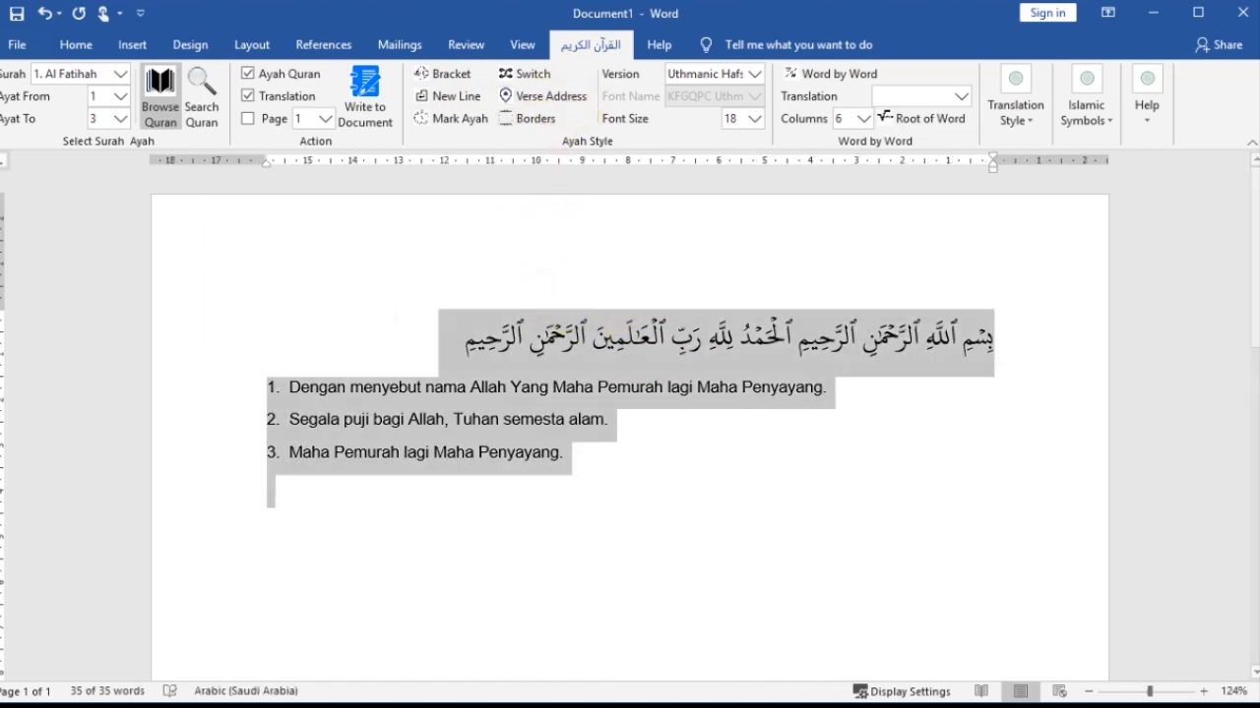
key("Delete")
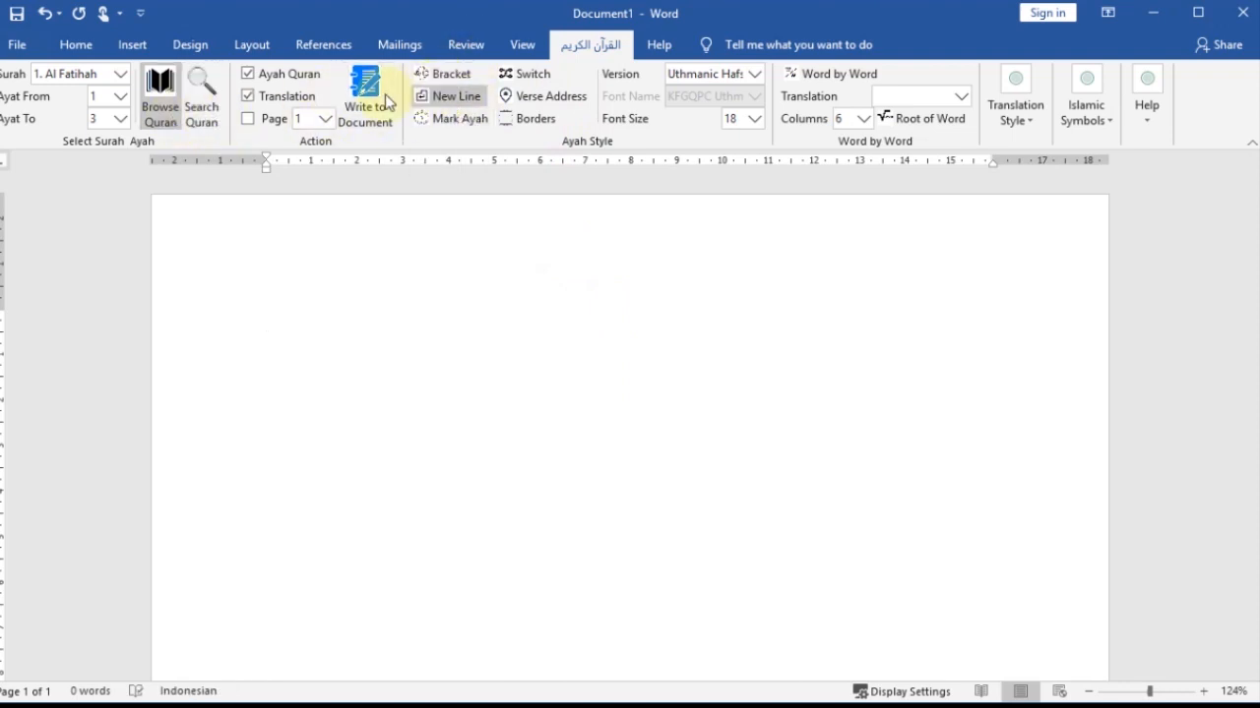
left_click(441, 73)
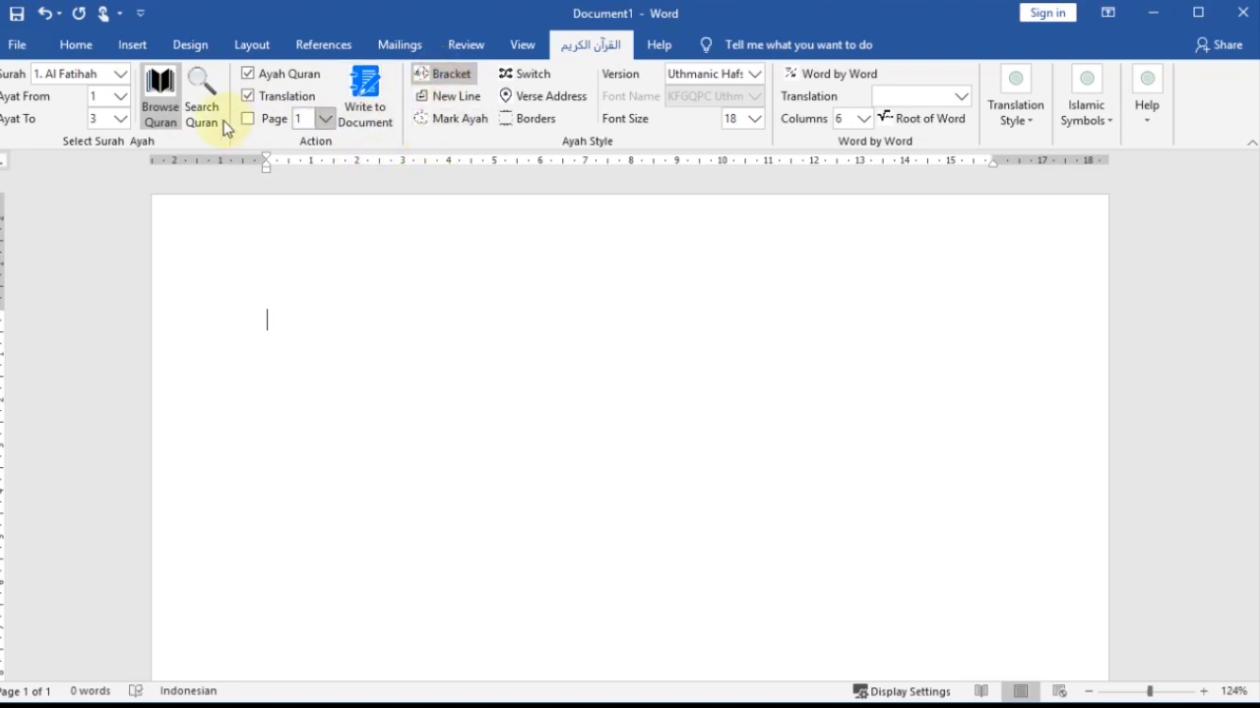
left_click(384, 121)
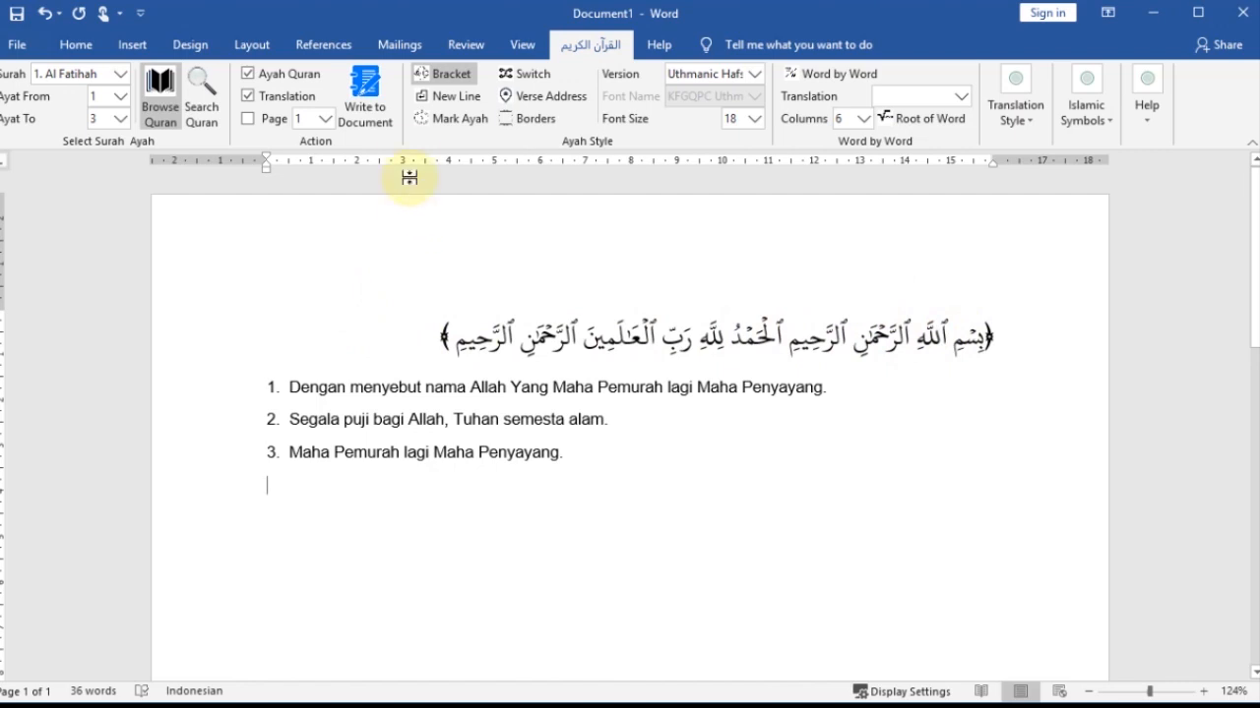
- Clear the document and write the verses again with Mark Ayah added to the Bracket style
key("ctrl+a")
key("Delete")
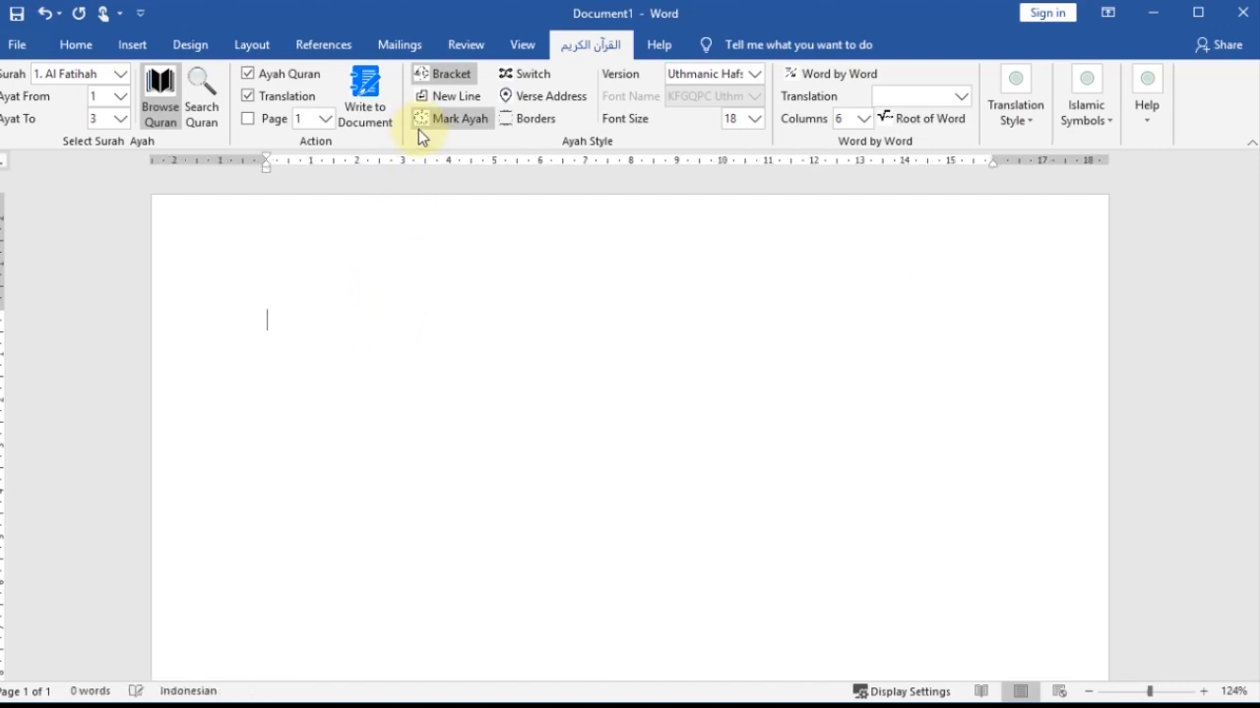
left_click(435, 126)
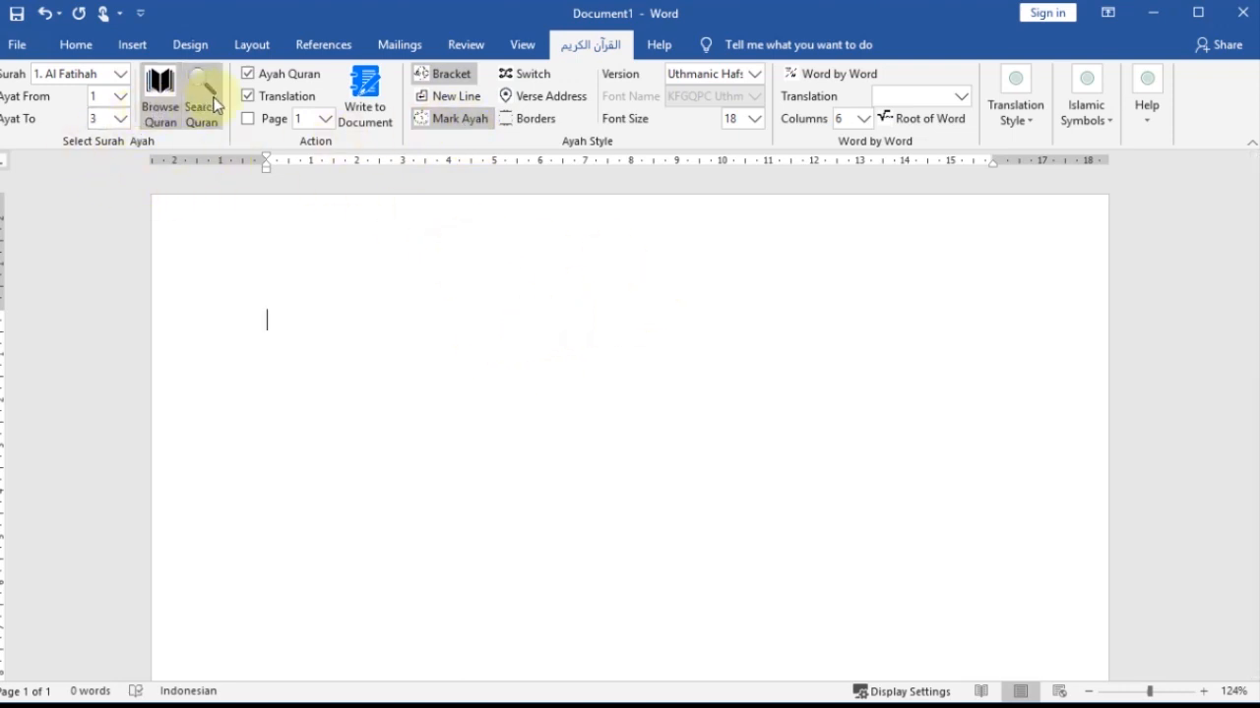
left_click(368, 106)
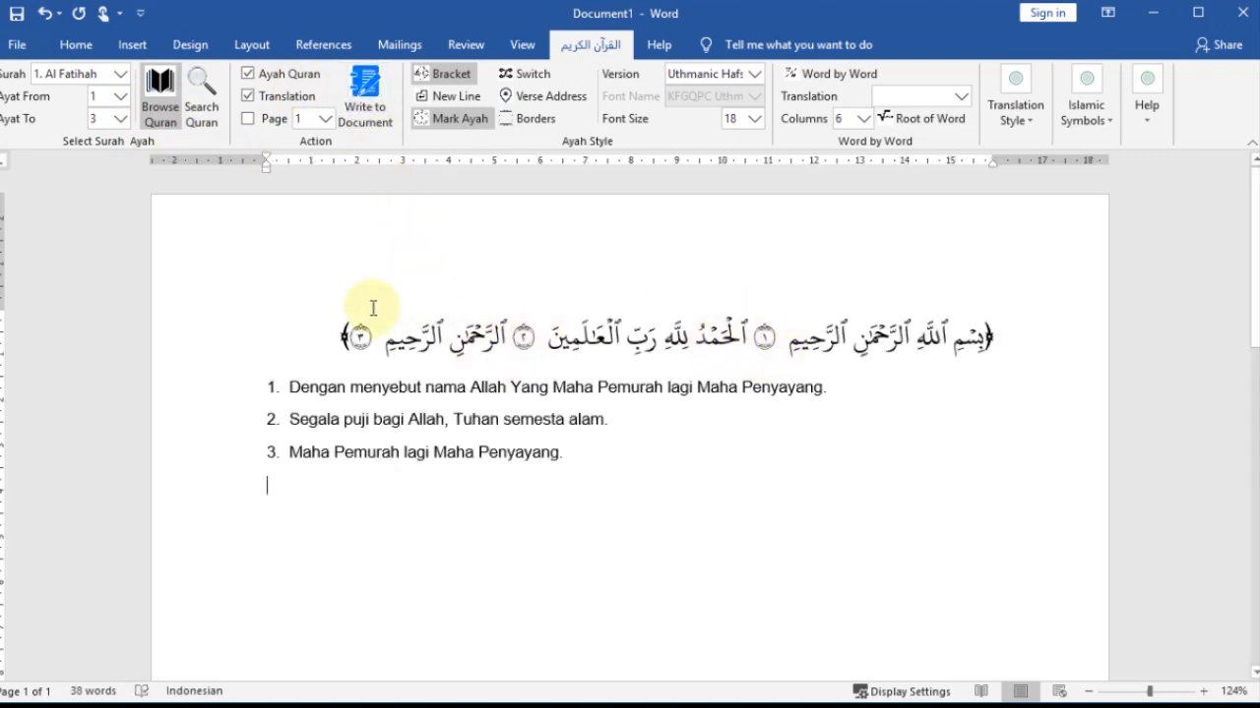
- Clear the document and write the verses again with New Line added, so each verse has its own line
key("ctrl+a")
key("Delete")
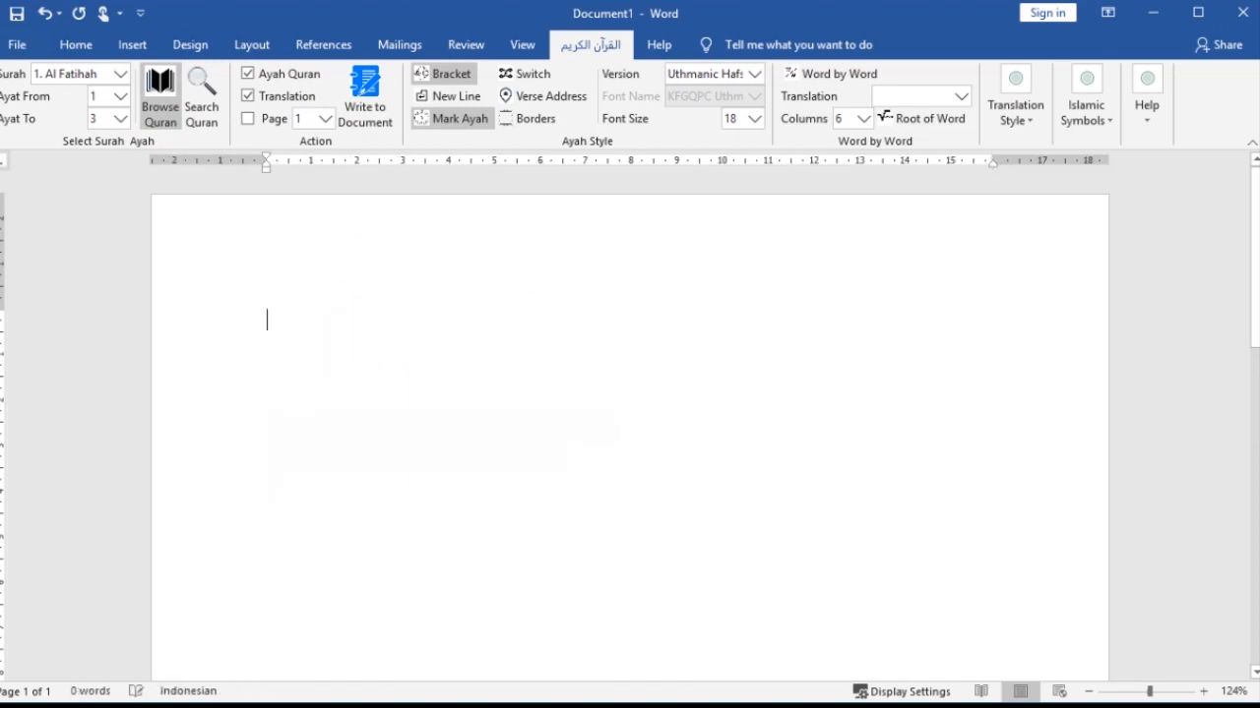
left_click(453, 95)
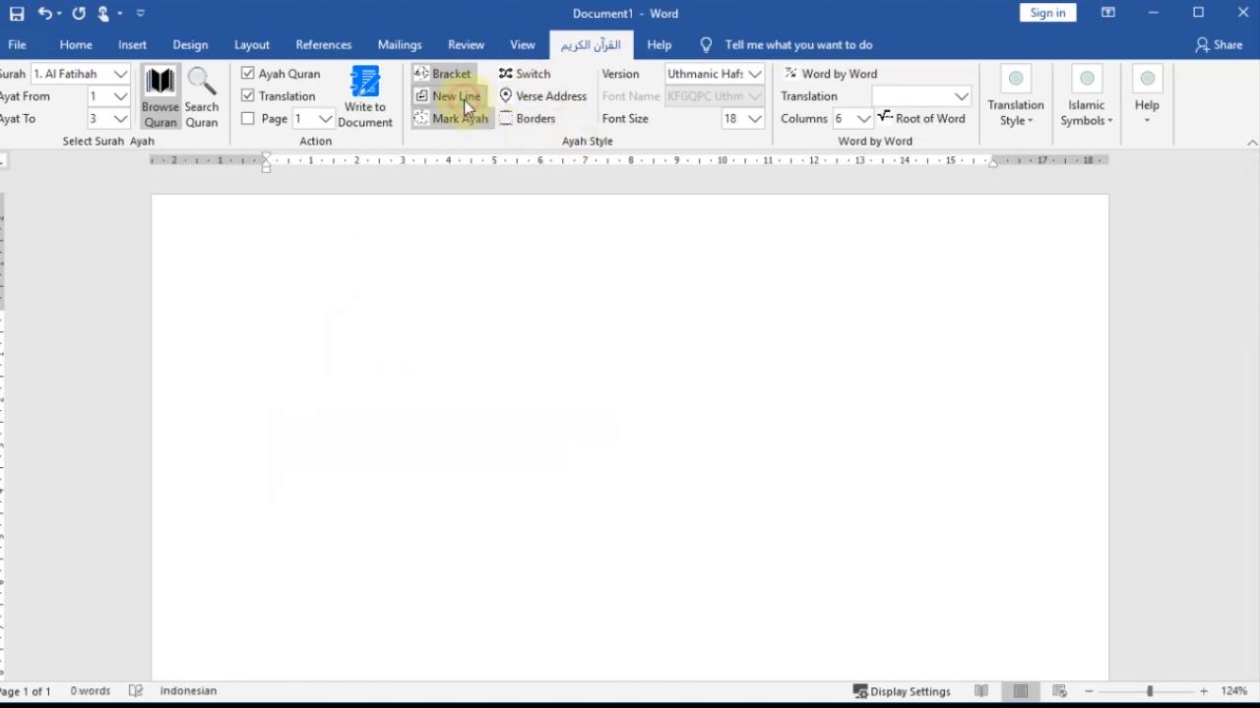
left_click(363, 118)
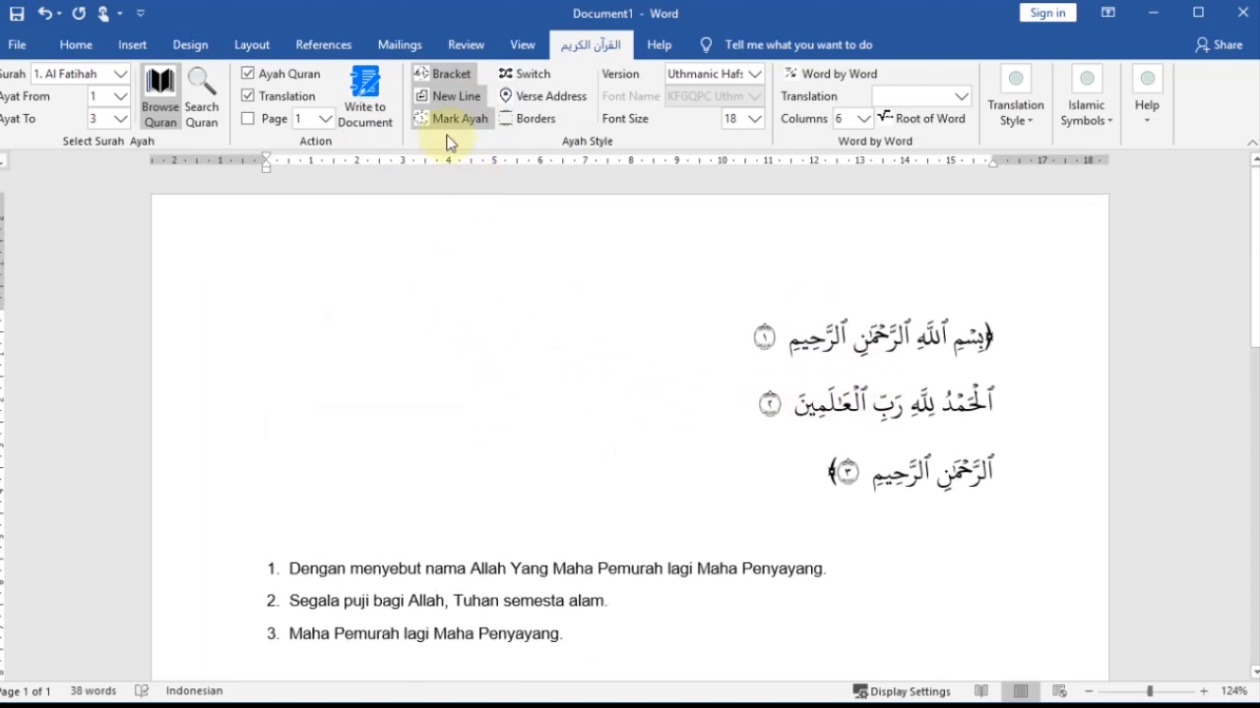
scroll(775, 302, "down", 1)
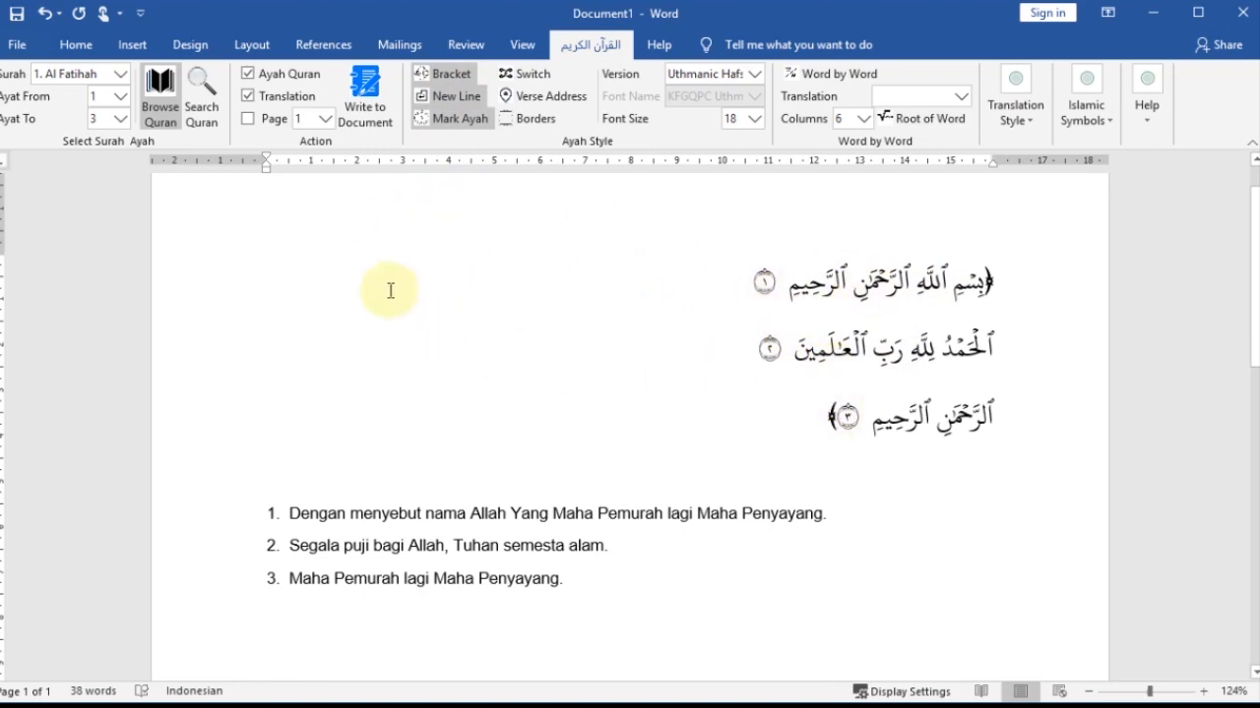
- Clear the document and write the verses and translation again with only Verse Address turned on
key("ctrl+a")
key("Delete")
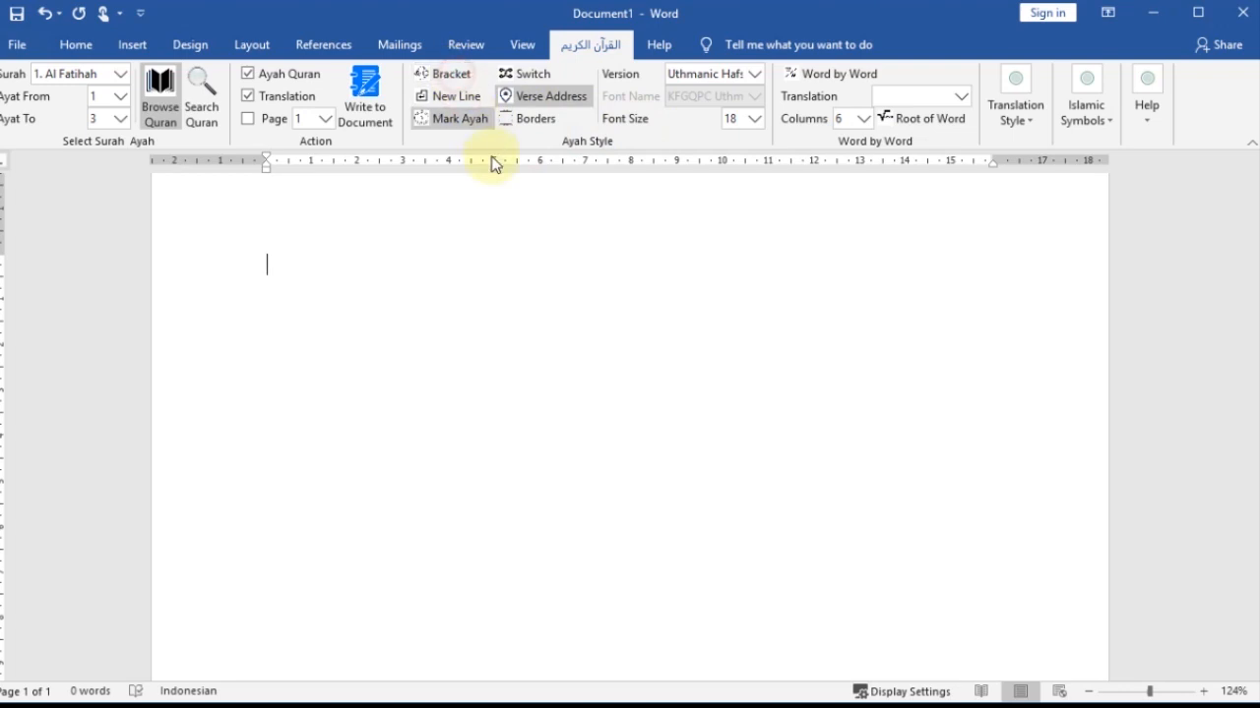
left_click(364, 98)
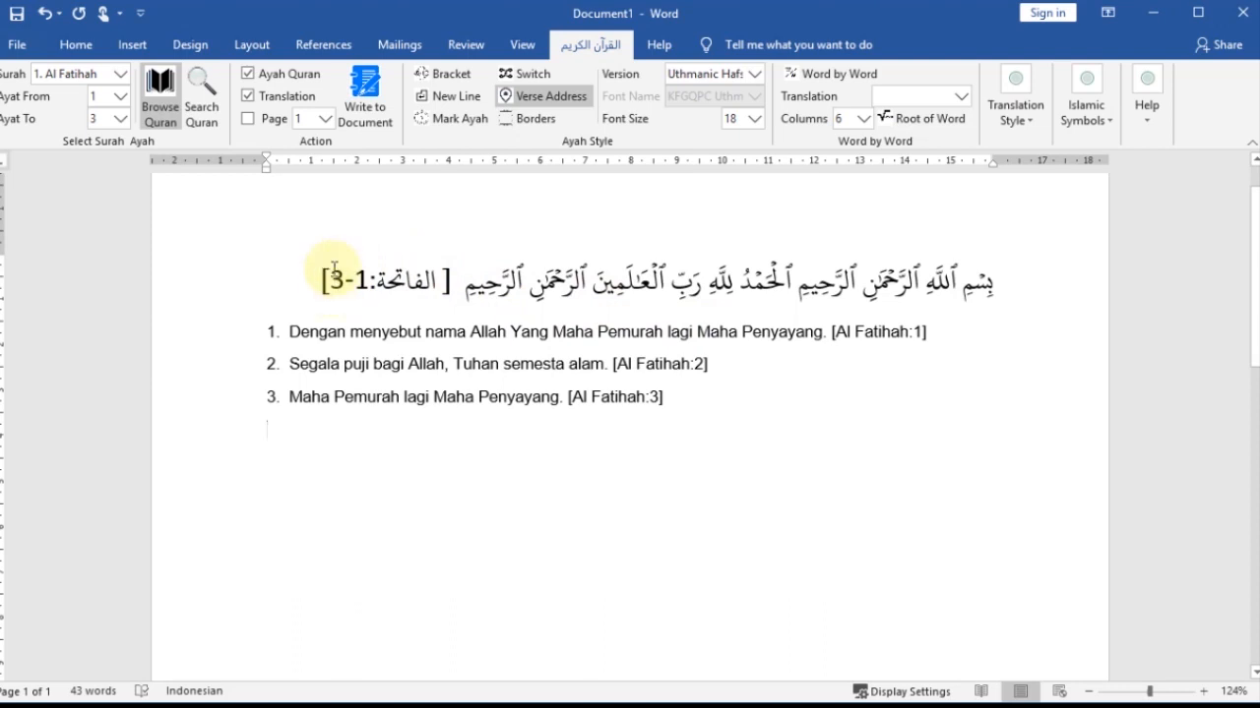
- Clear the document and write only the Arabic verses, with Borders and Verse Address on and Translation off
key("ctrl+a")
key("Delete")
left_click(514, 122)
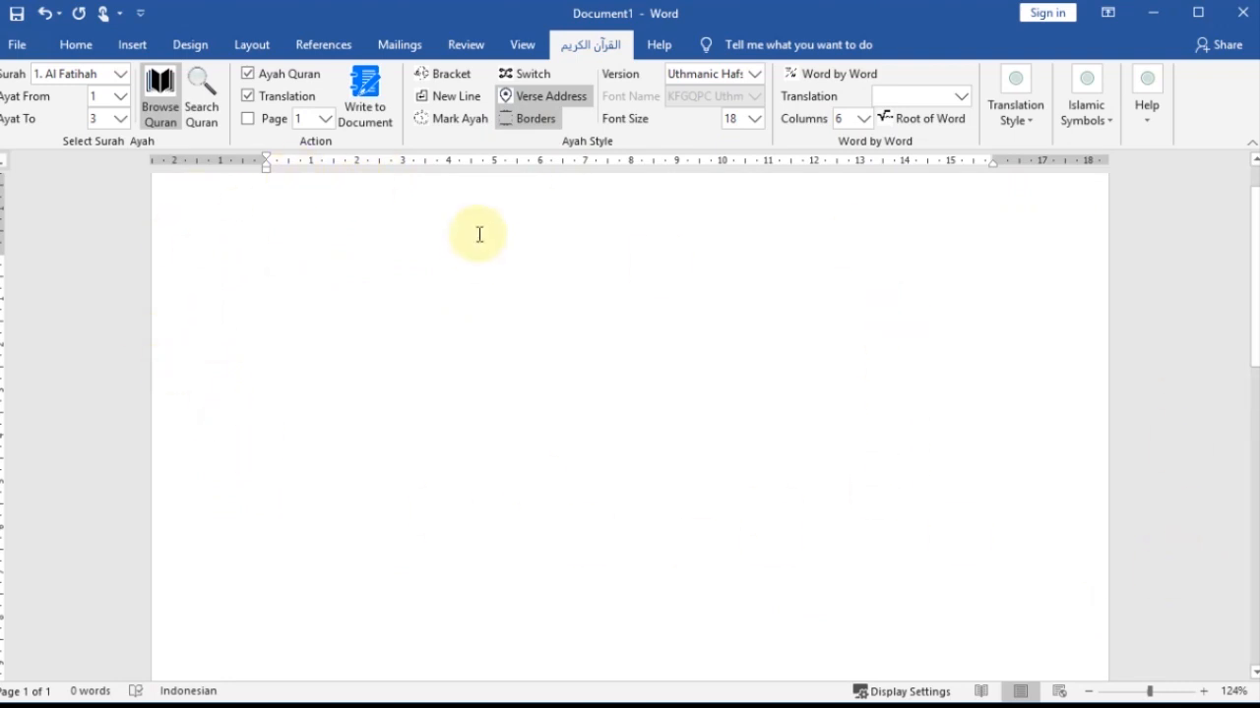
left_click(521, 123)
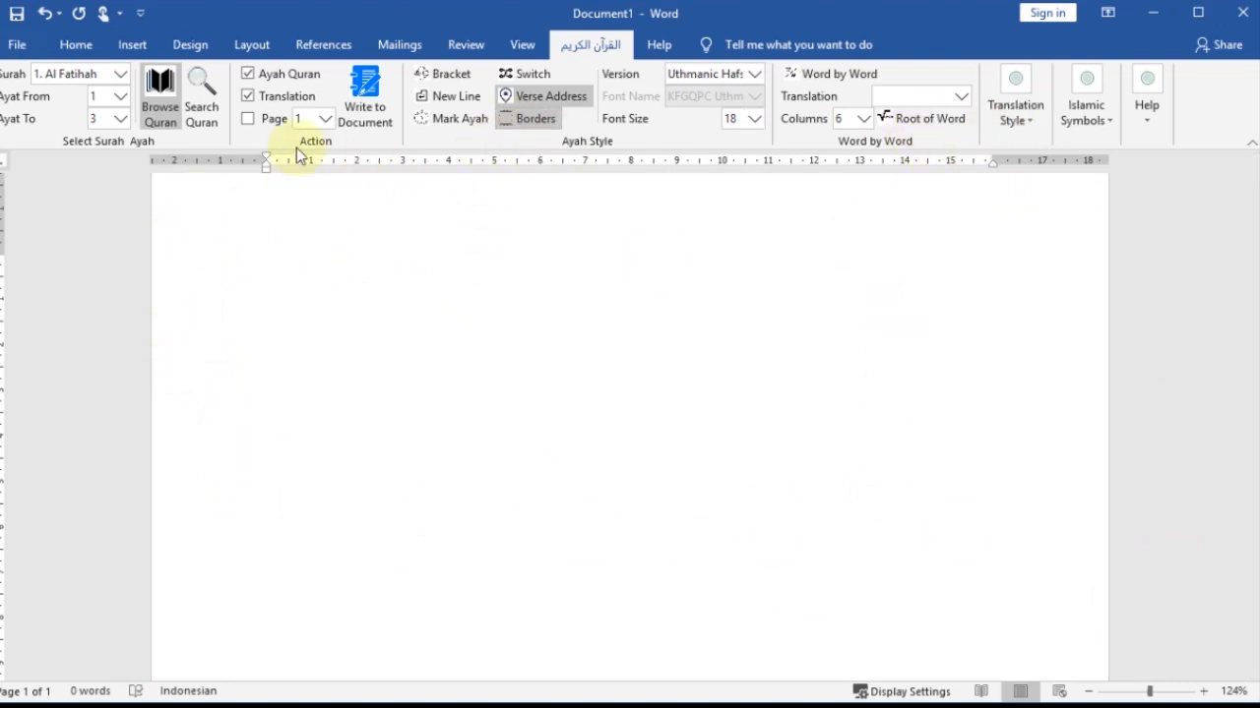
left_click(367, 106)
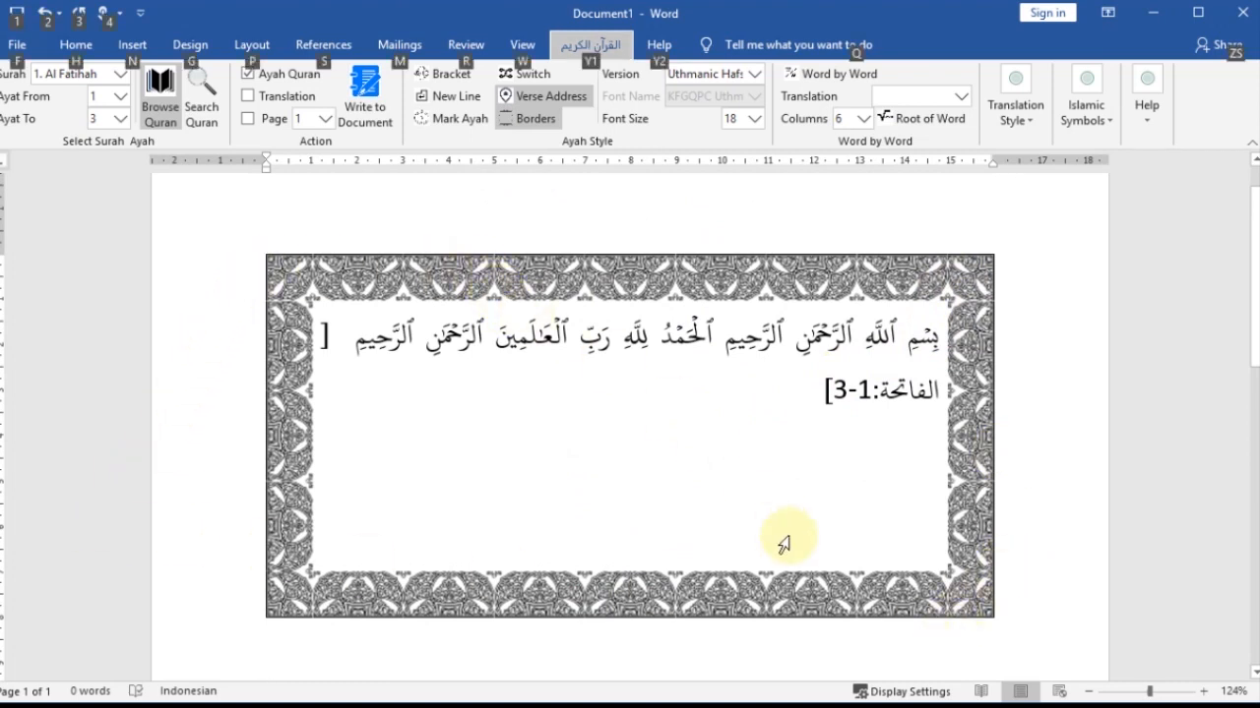
- Enlarge the ornamental border frame around the verses by extending its lower-right and upper-left corners outward
left_click(989, 614)
left_click_drag(992, 620, 1045, 689)
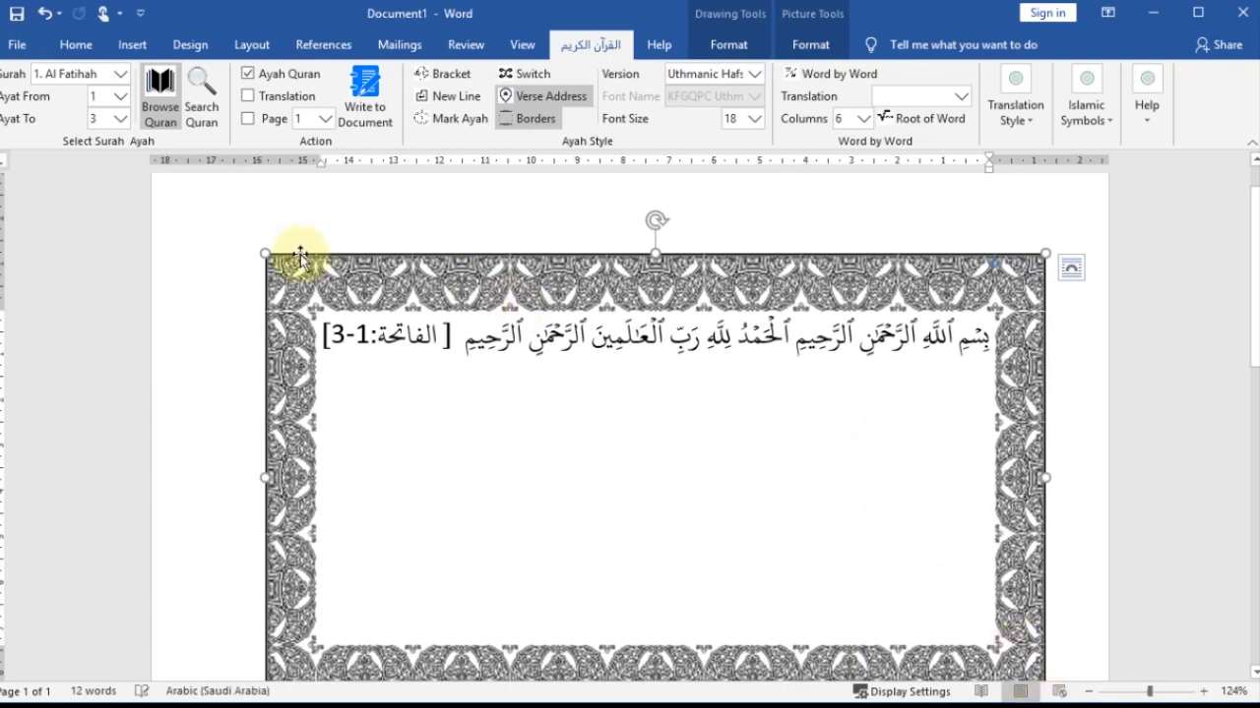
left_click_drag(262, 256, 227, 210)
- Delete the verse text and the ornamental frame from the document
key("ctrl+a")
key("Delete")
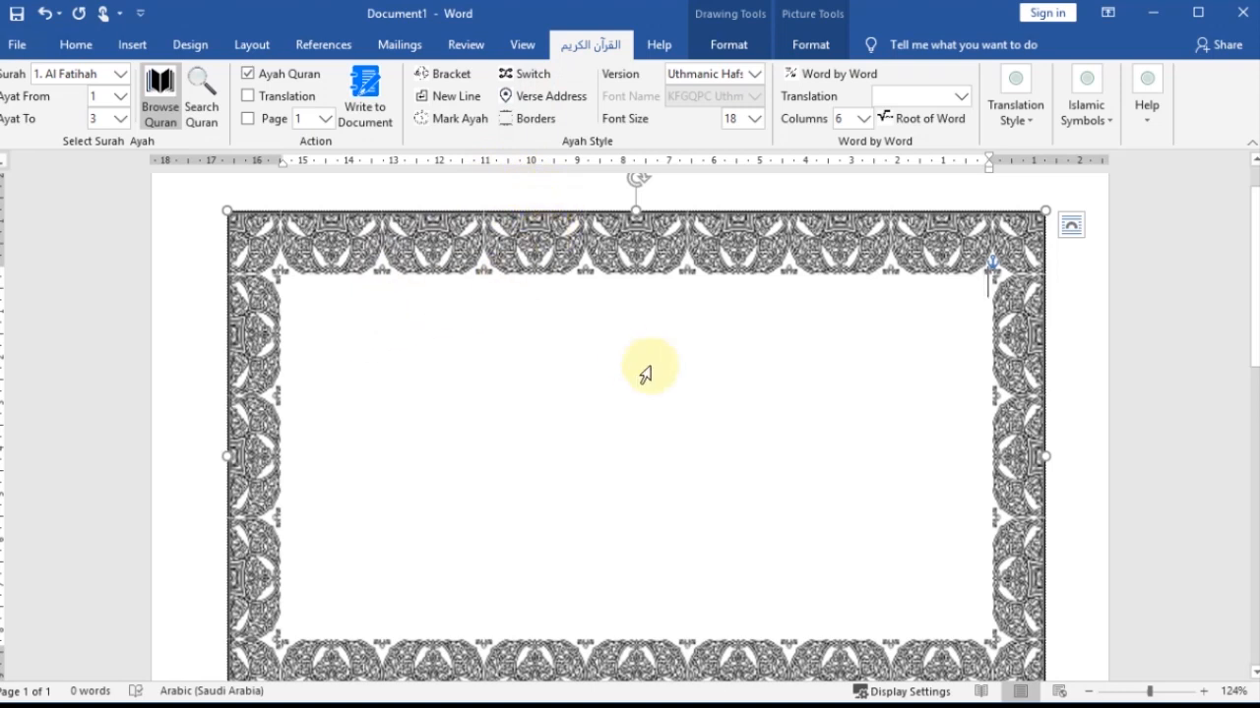
key("Delete")
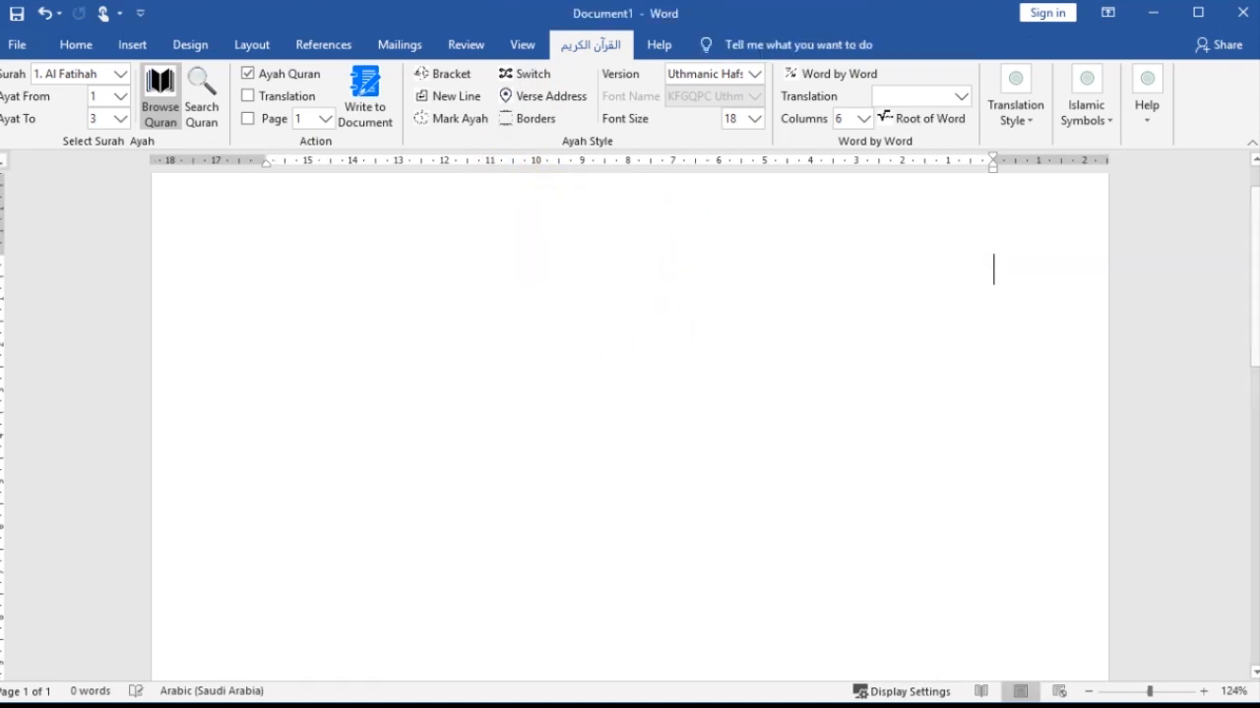
- Set the translation in Translation Style to Tafsir Indonesian:Tafsir Jalalayn
left_click(1024, 120)
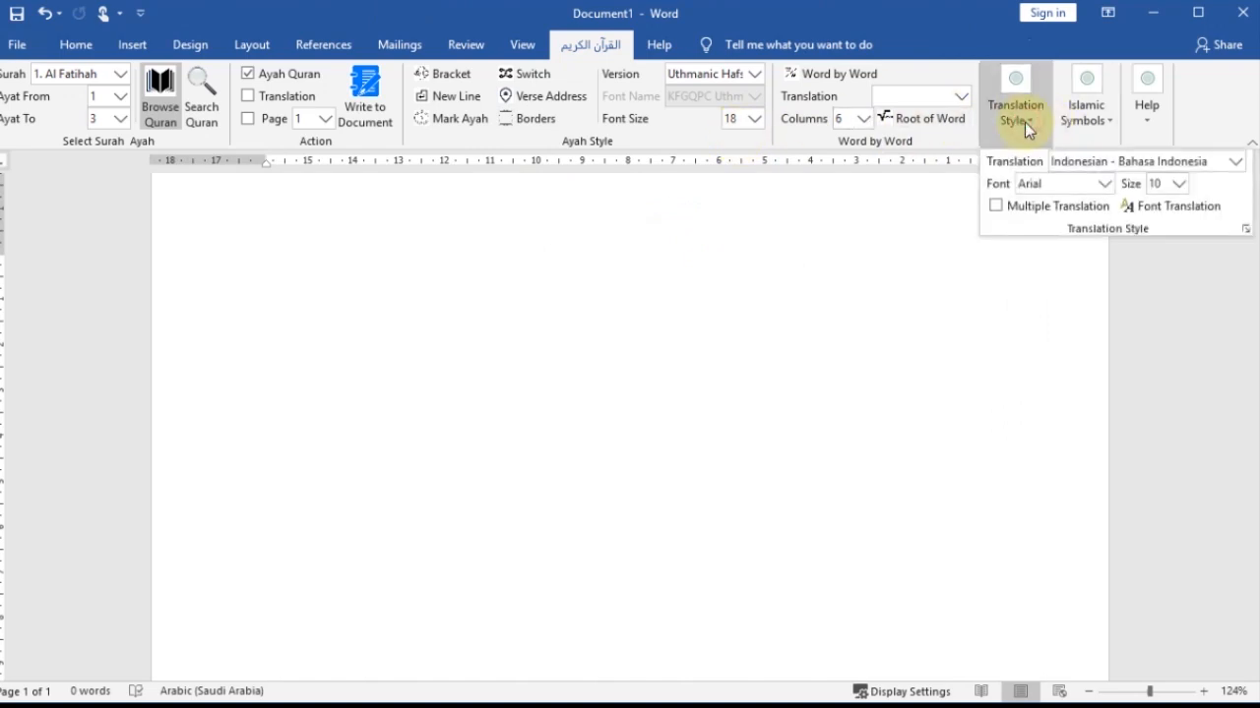
left_click(1234, 162)
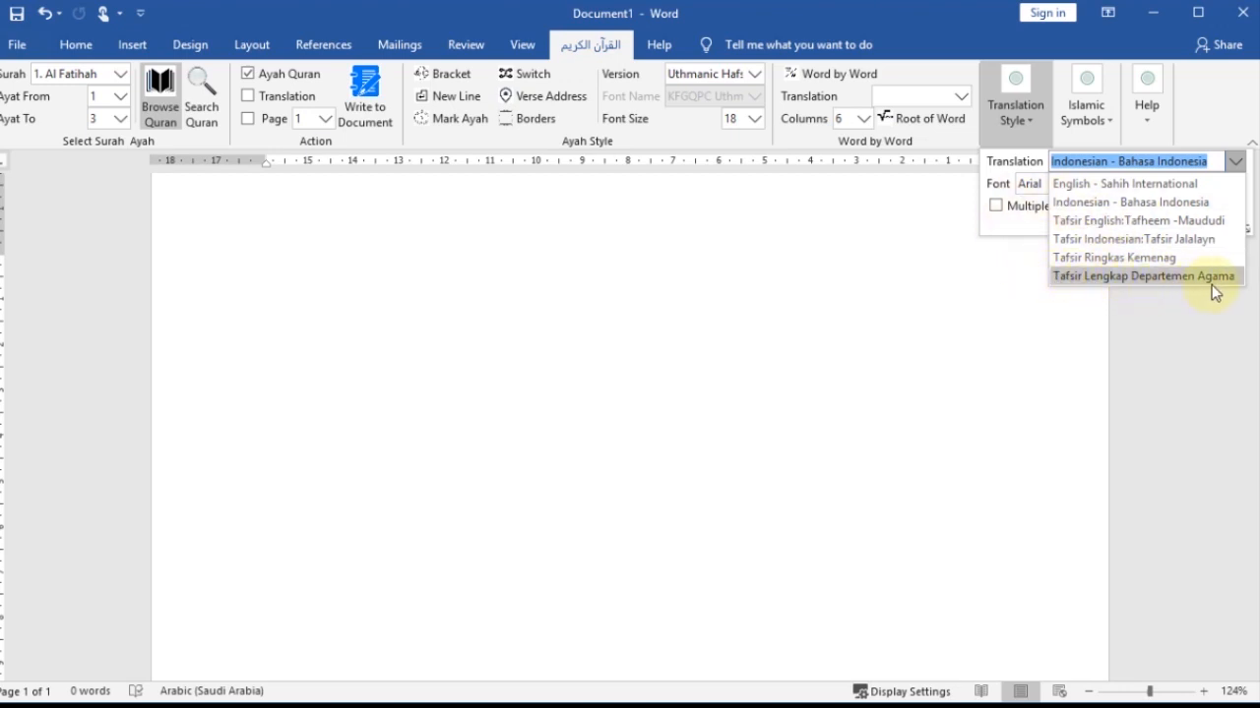
left_click(900, 236)
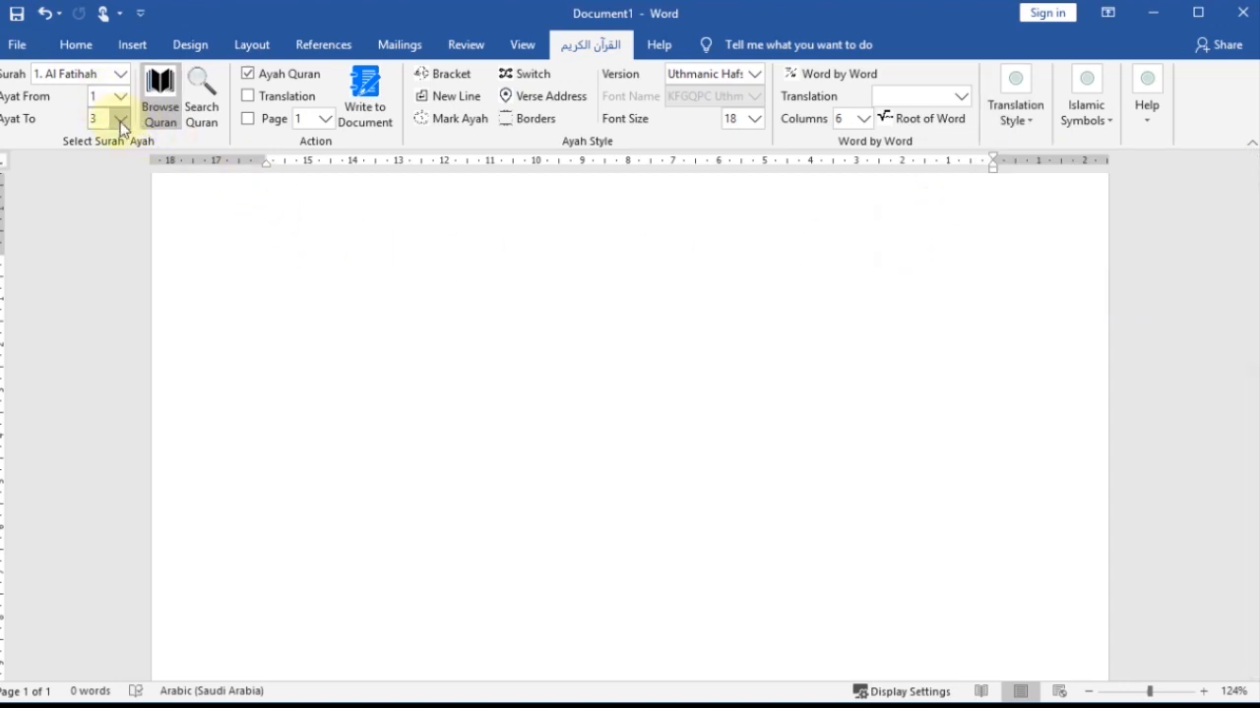
left_click(1036, 122)
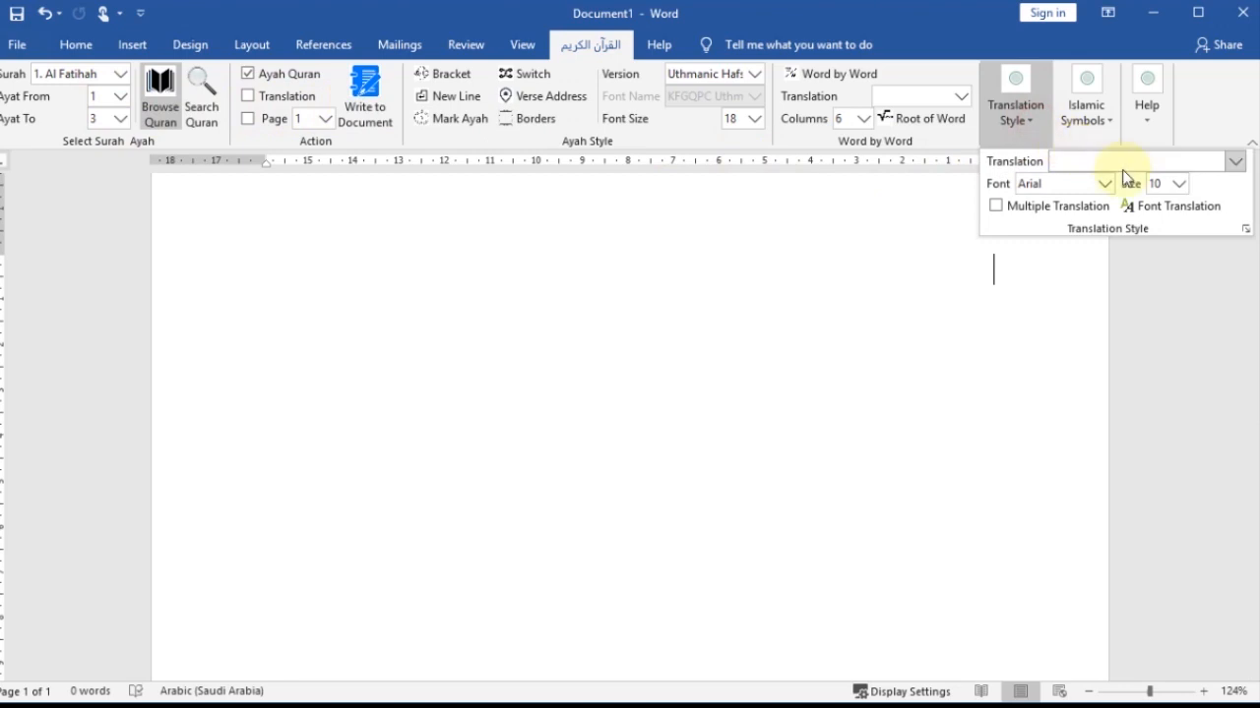
left_click(1232, 161)
left_click(1204, 239)
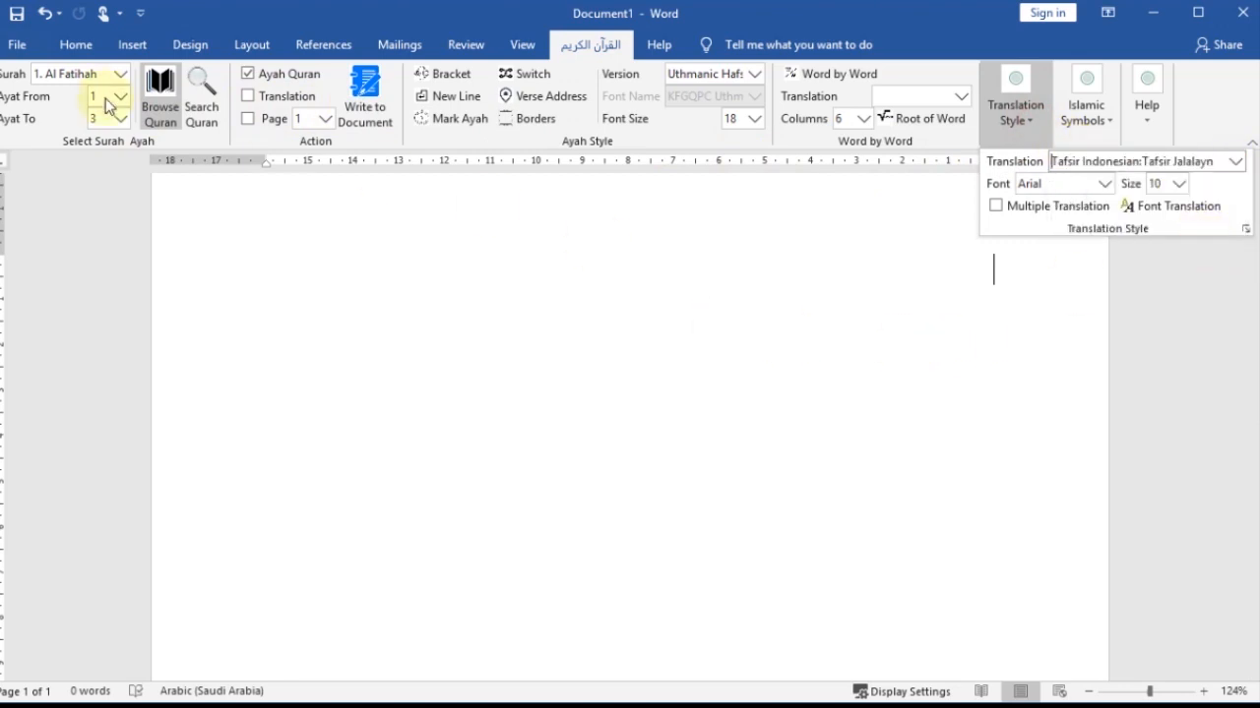
- Turn on Translation and write Al Fatihah verses 1 to 3 with the Tafsir Jalalayn text into the cleared document
left_click(346, 108)
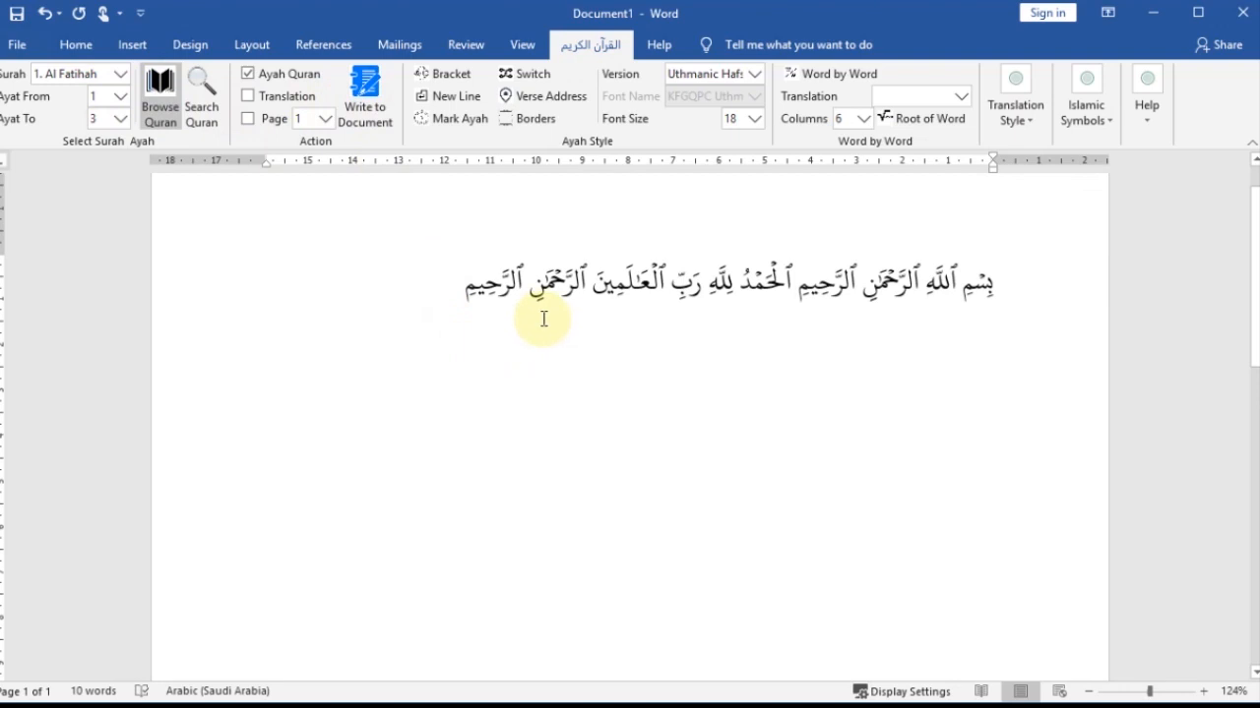
left_click(246, 100)
key("ctrl+a")
key("Delete")
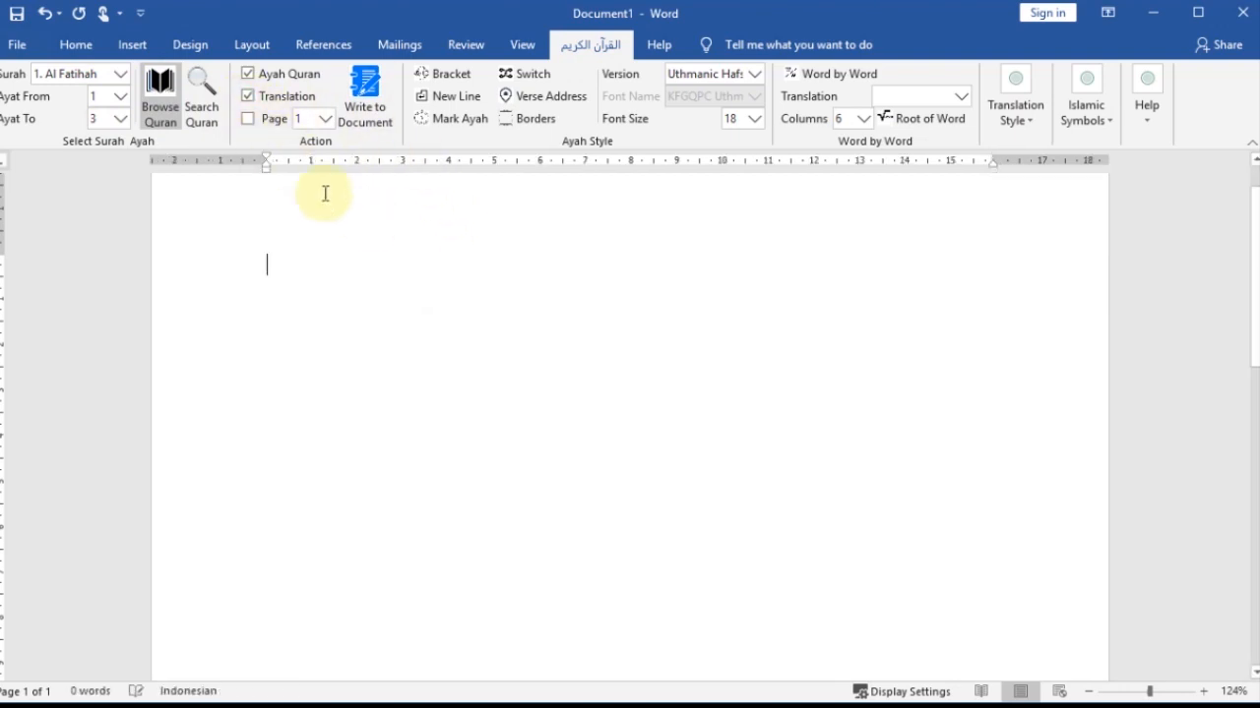
left_click(364, 103)
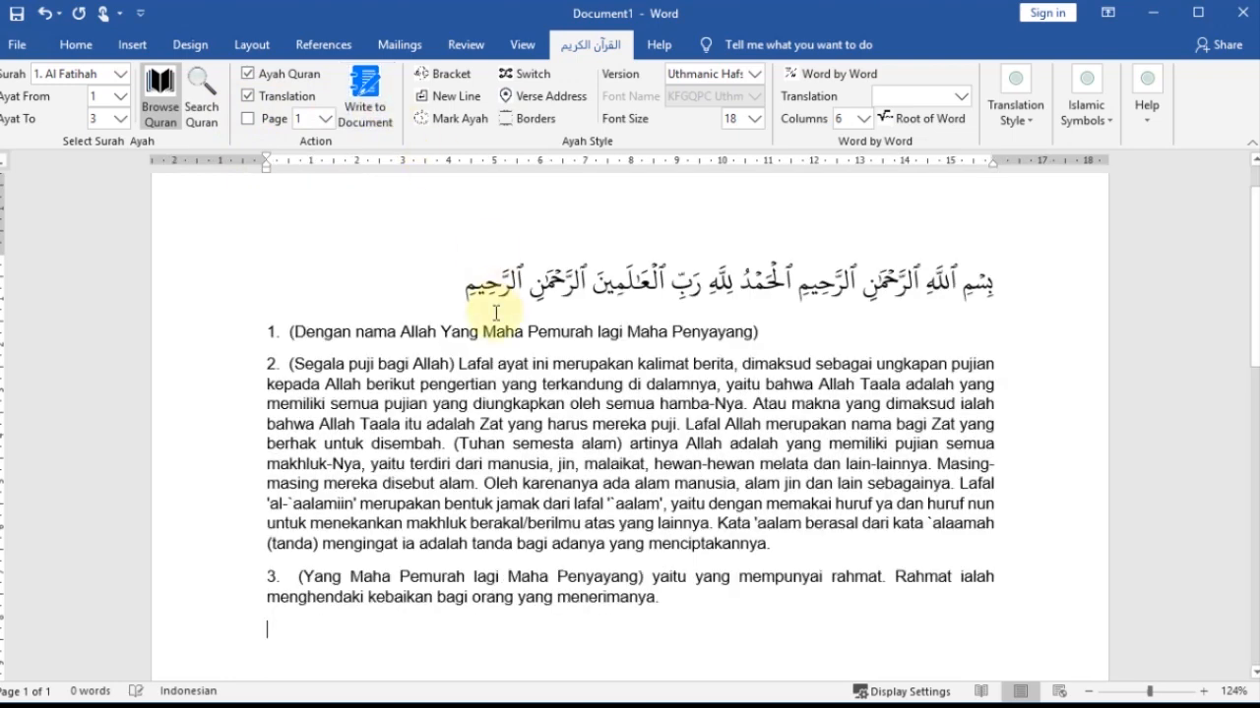
- Examine the Tafsir Jalalayn text of verse 2, highlighting the bracketed verse translations and the commentary between them
scroll(489, 312, "down", 1)
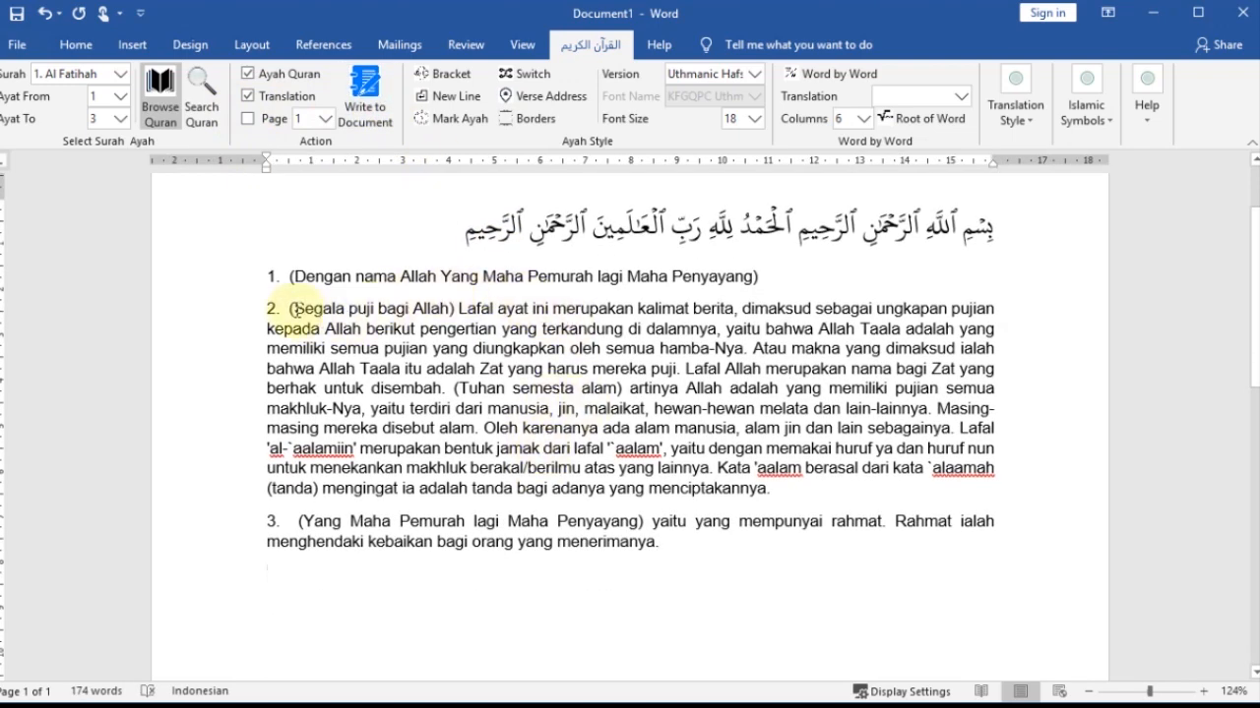
left_click_drag(293, 308, 449, 308)
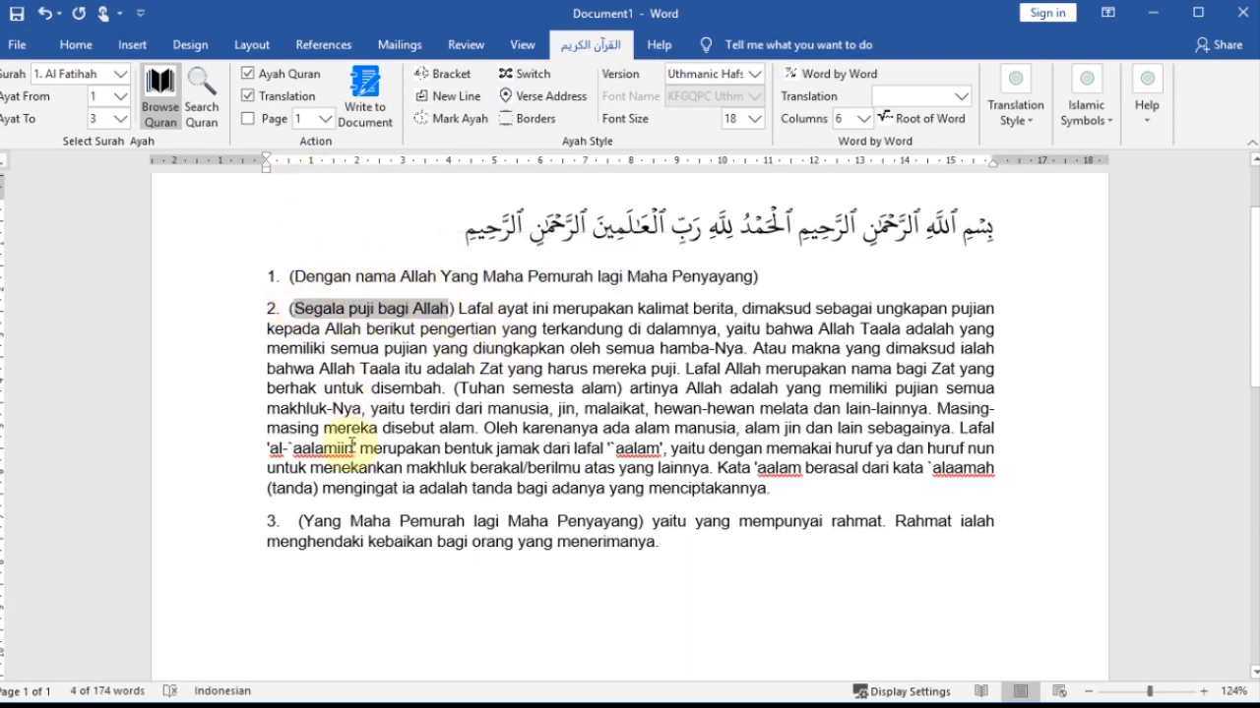
left_click_drag(460, 305, 661, 487)
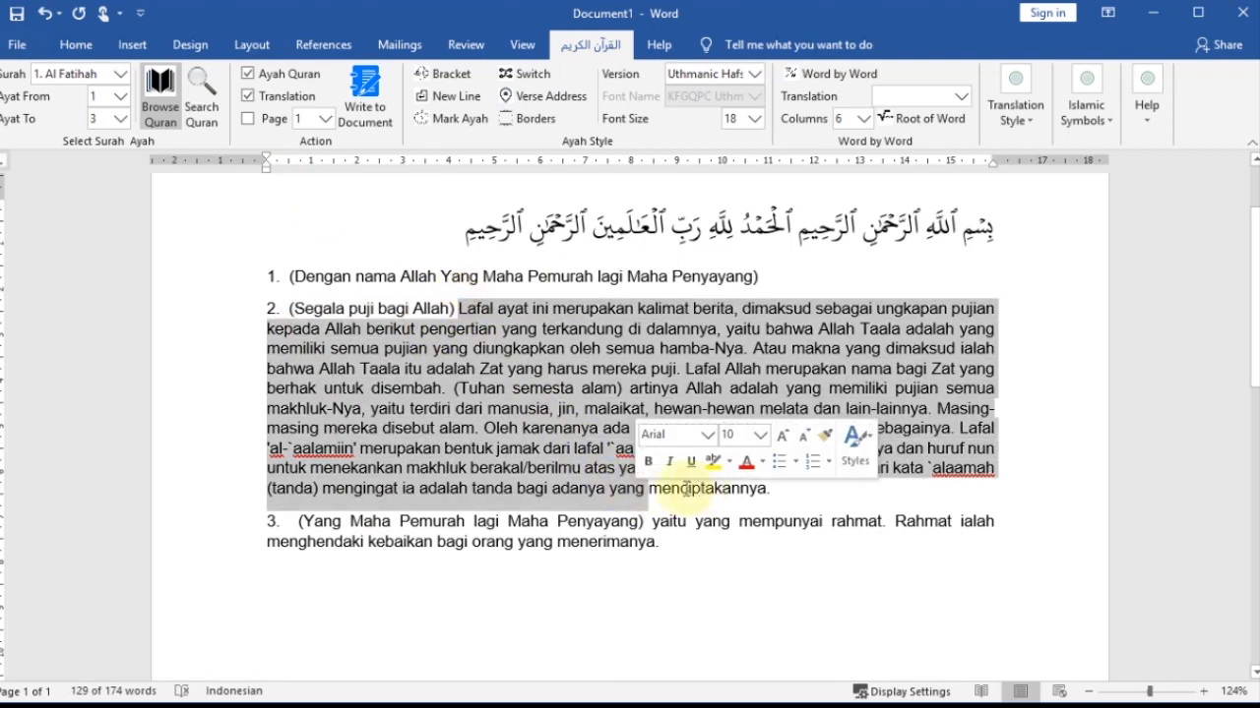
left_click(470, 391)
left_click_drag(455, 388, 616, 392)
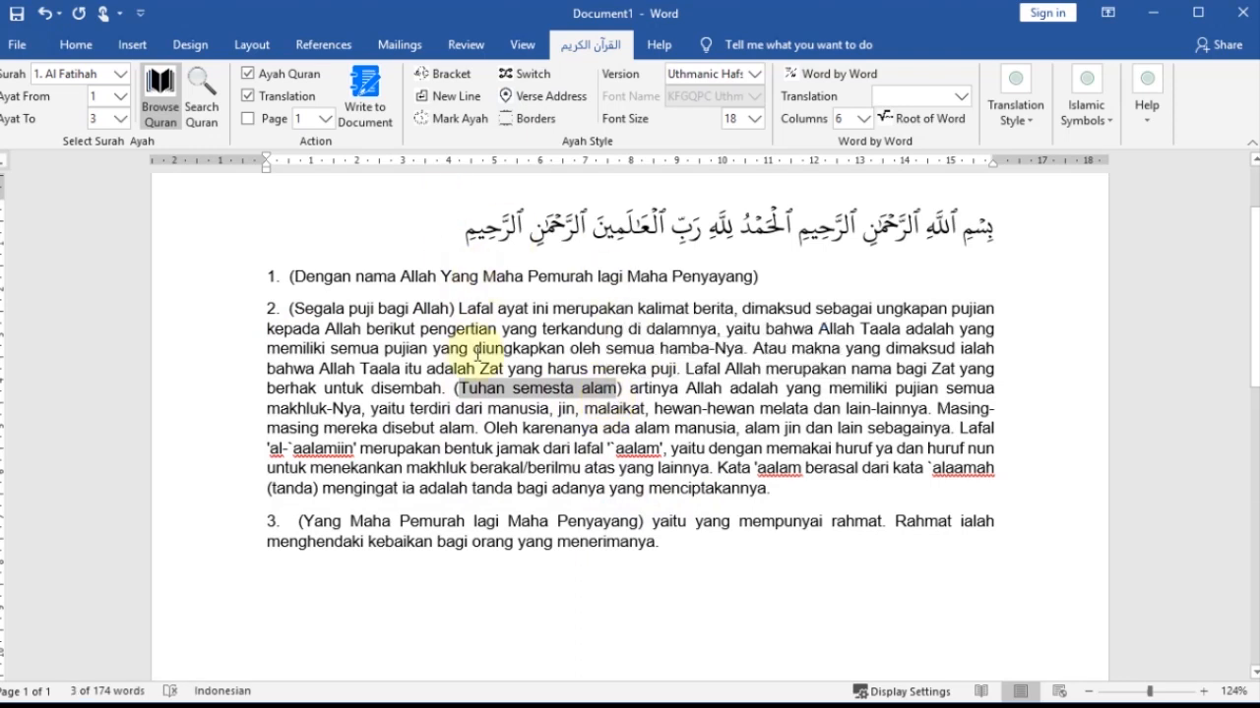
- Clear the document and write the verses again with the translation set to Tafsir Lengkap Departemen Agama
key("ctrl+a")
key("Delete")
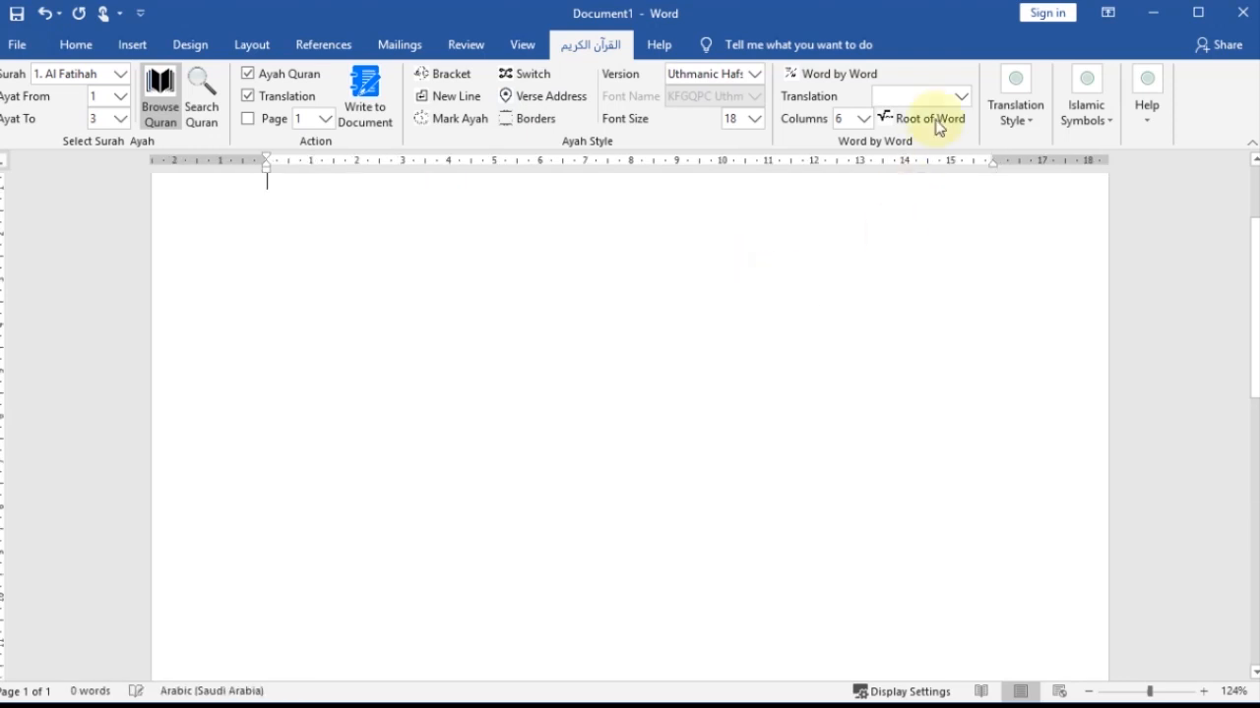
left_click(1021, 120)
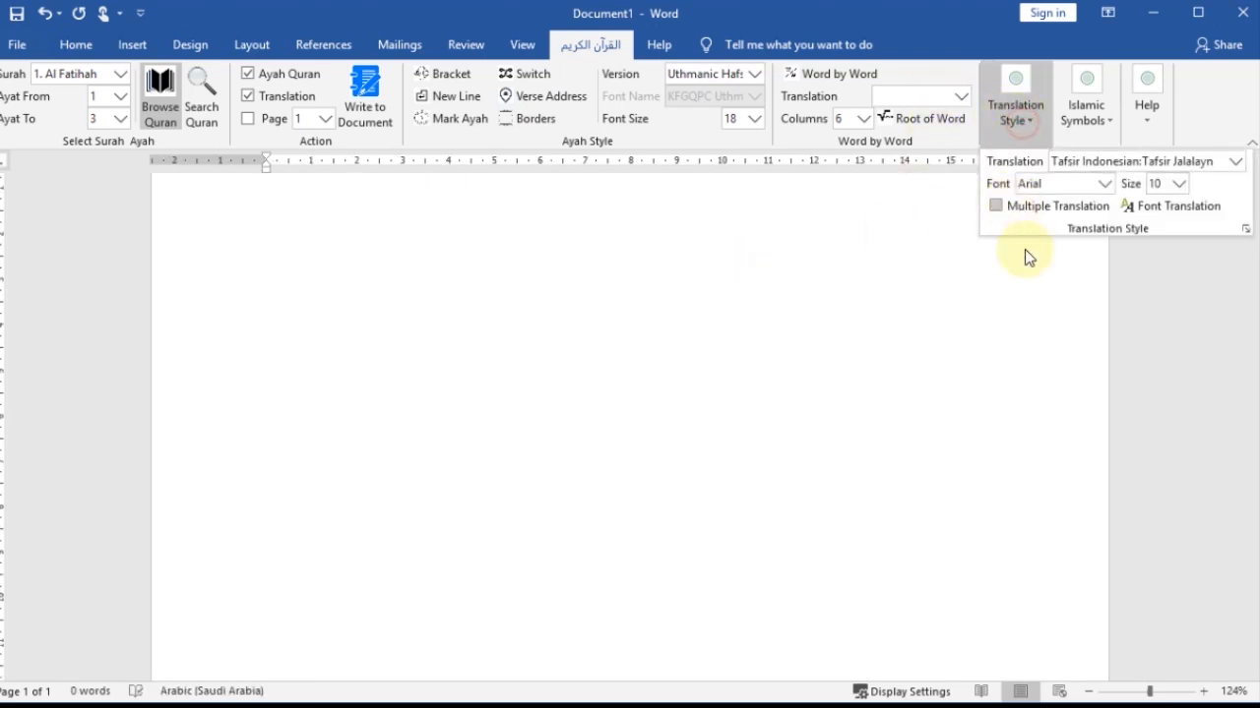
left_click(1221, 162)
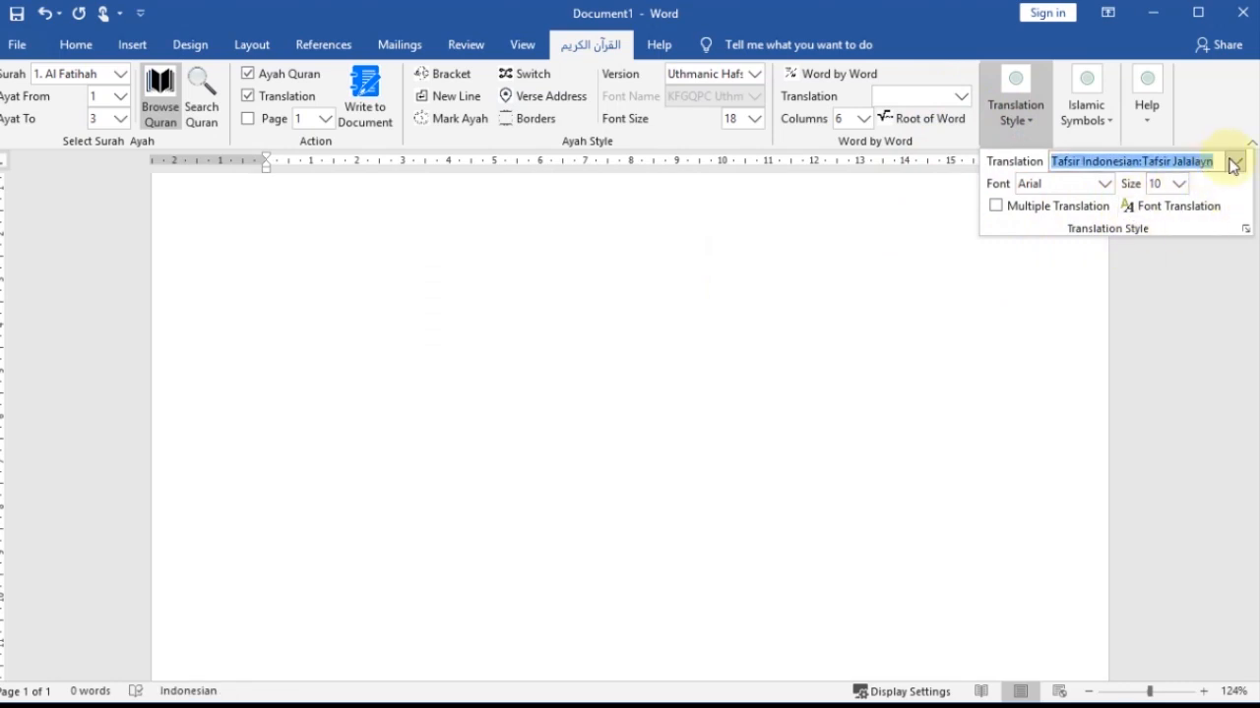
left_click(1233, 163)
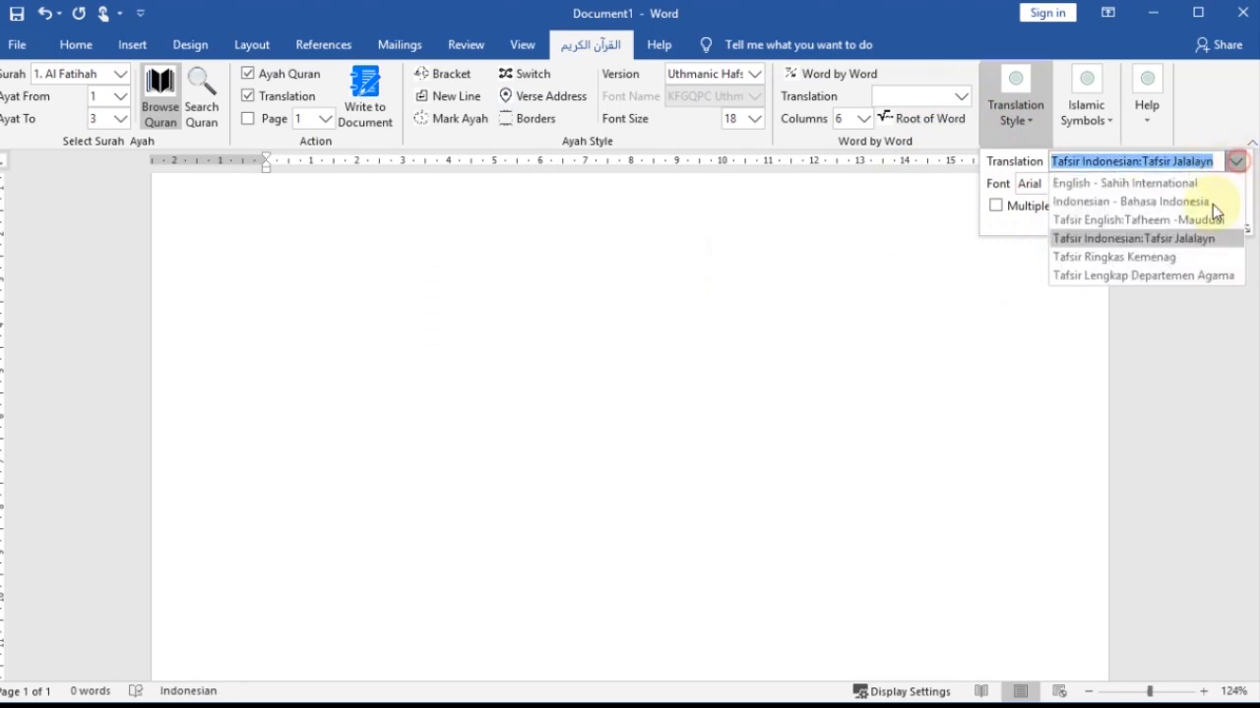
left_click(1138, 278)
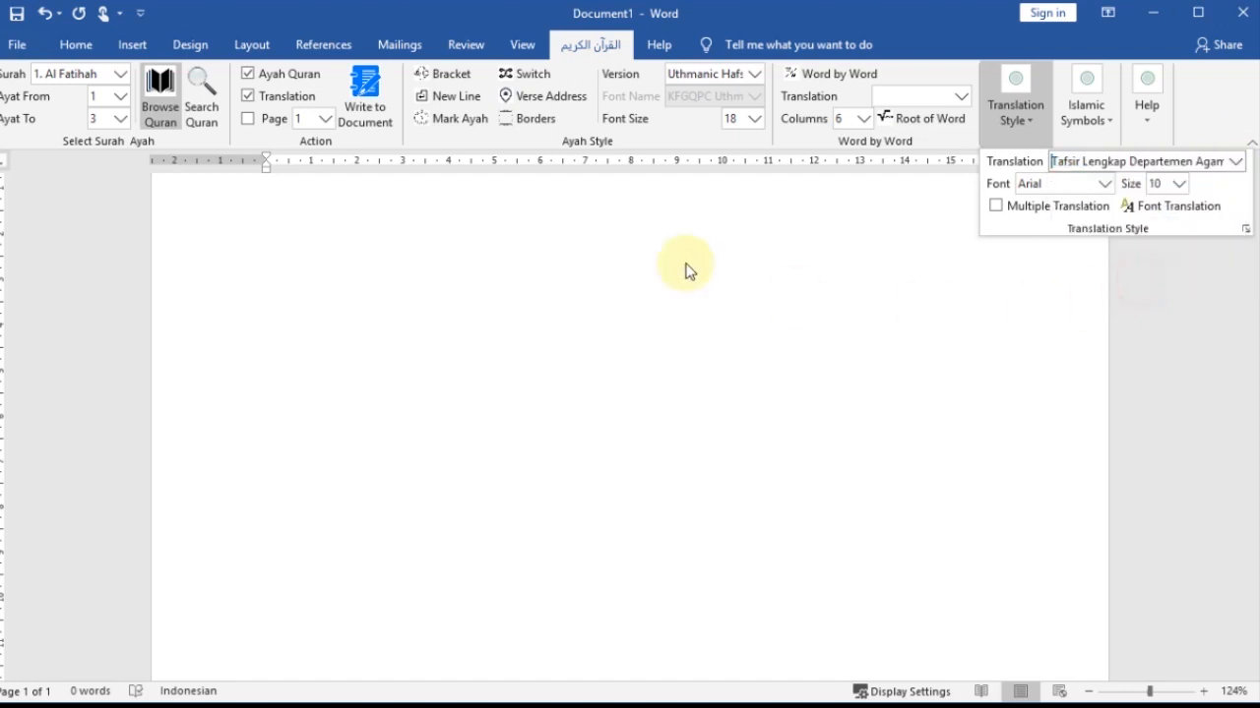
left_click(372, 99)
- Read through the Tafsir Lengkap commentary from the first verse to the last page and review the available translation choices
scroll(529, 386, "up", 15)
scroll(521, 382, "up", 15)
scroll(520, 374, "up", 15)
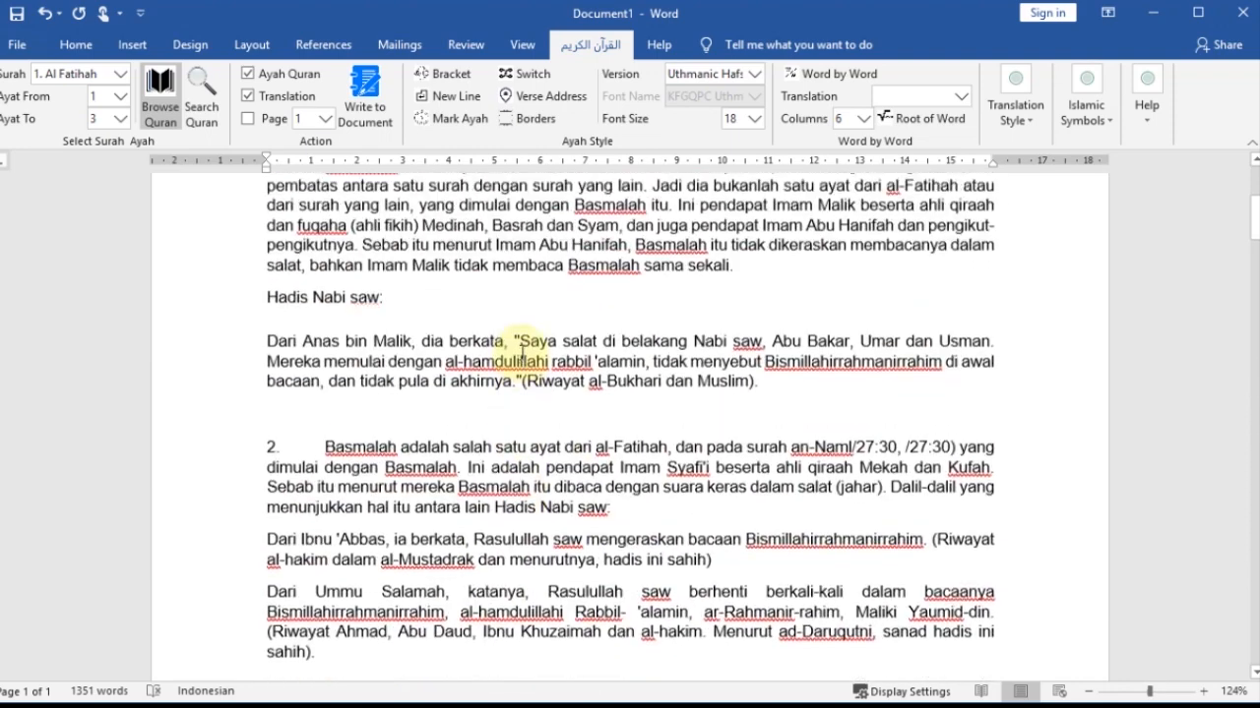
scroll(521, 350, "up", 5)
scroll(413, 409, "down", 1)
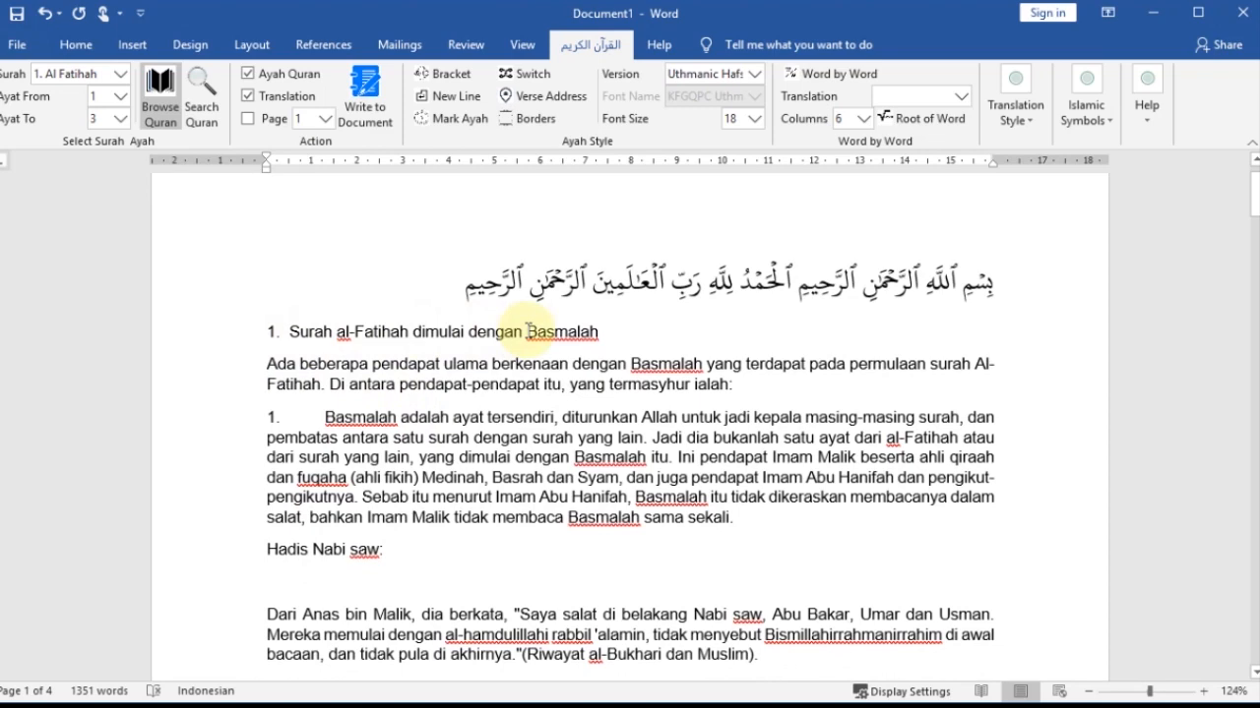
scroll(332, 394, "down", 10)
scroll(331, 393, "down", 20)
scroll(407, 405, "down", 20)
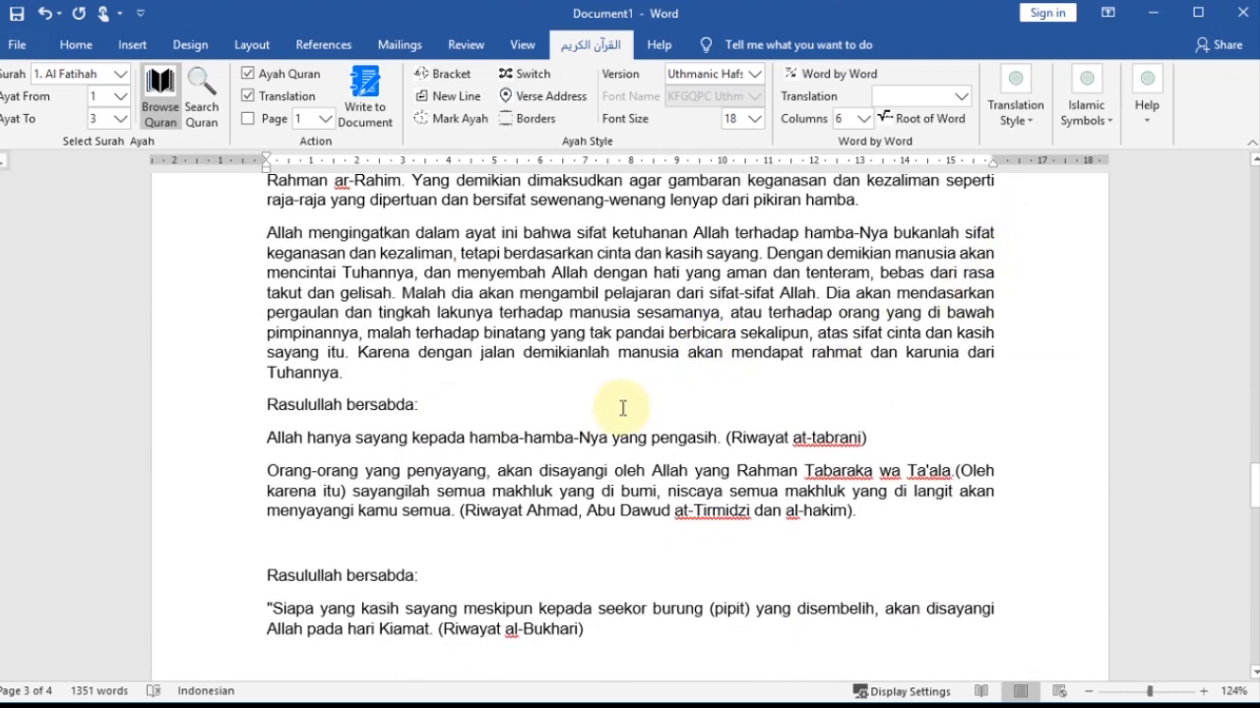
scroll(623, 407, "down", 6)
left_click(1041, 132)
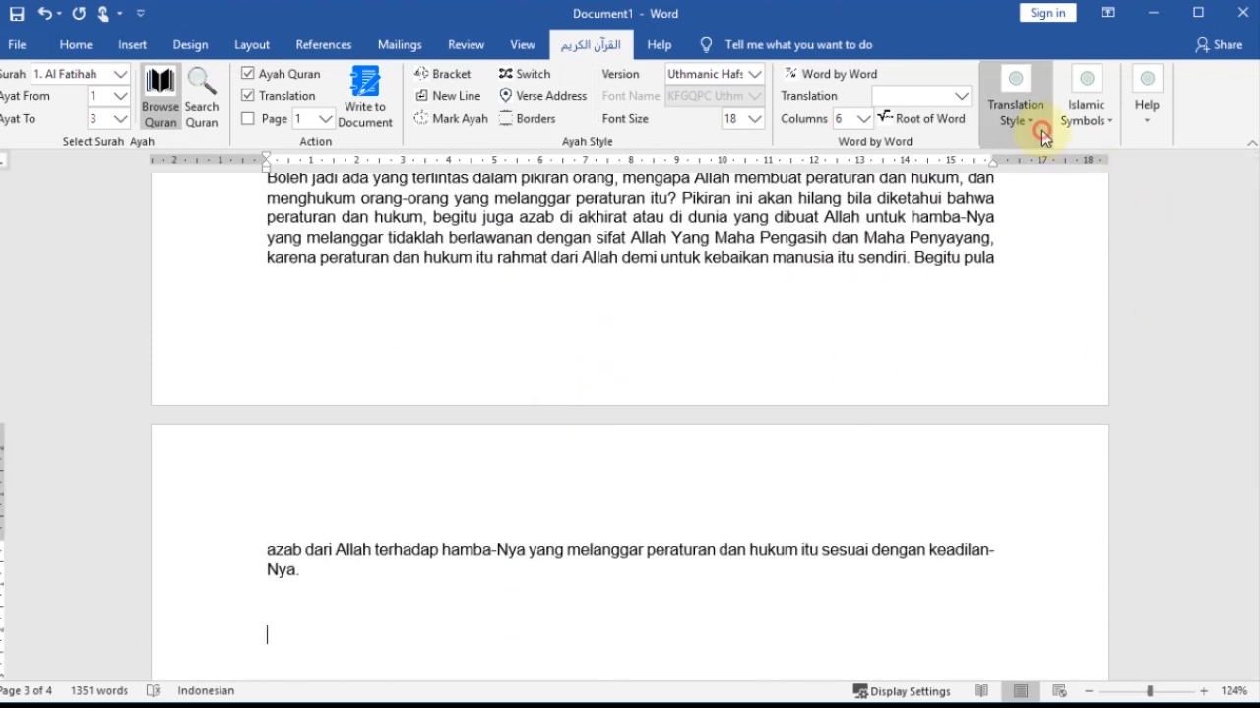
left_click(1234, 161)
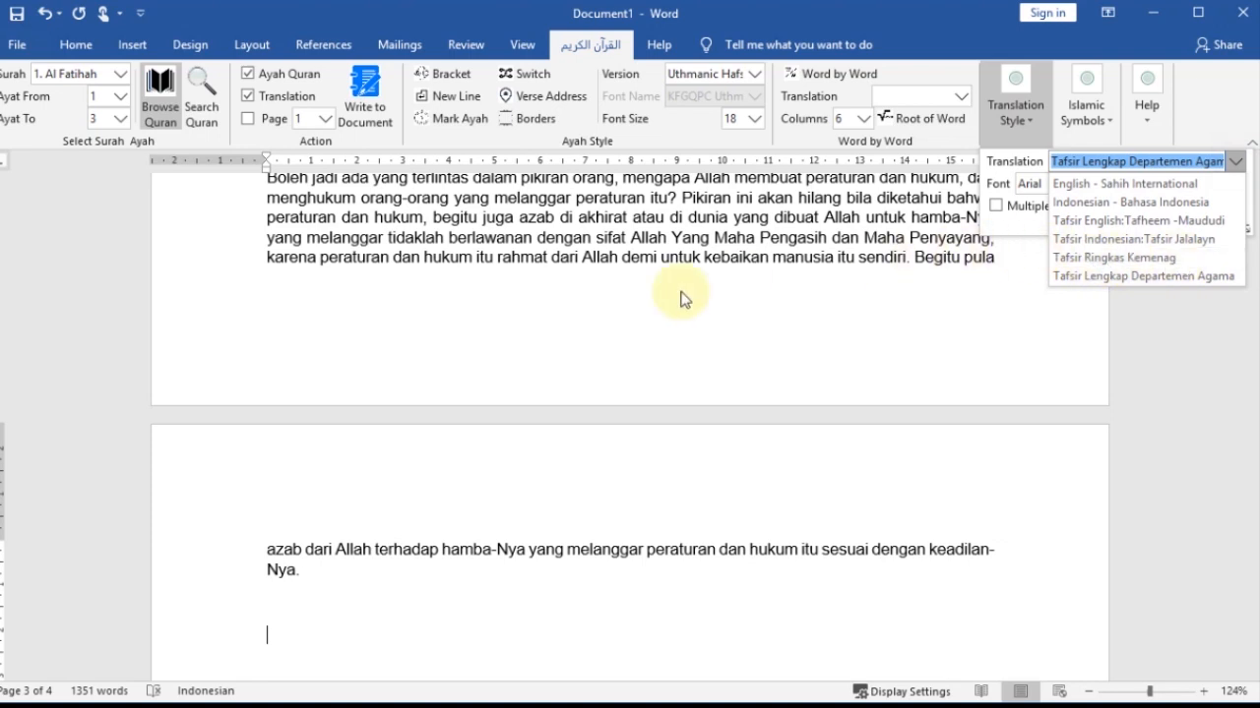
scroll(753, 301, "up", 5)
left_click(749, 307)
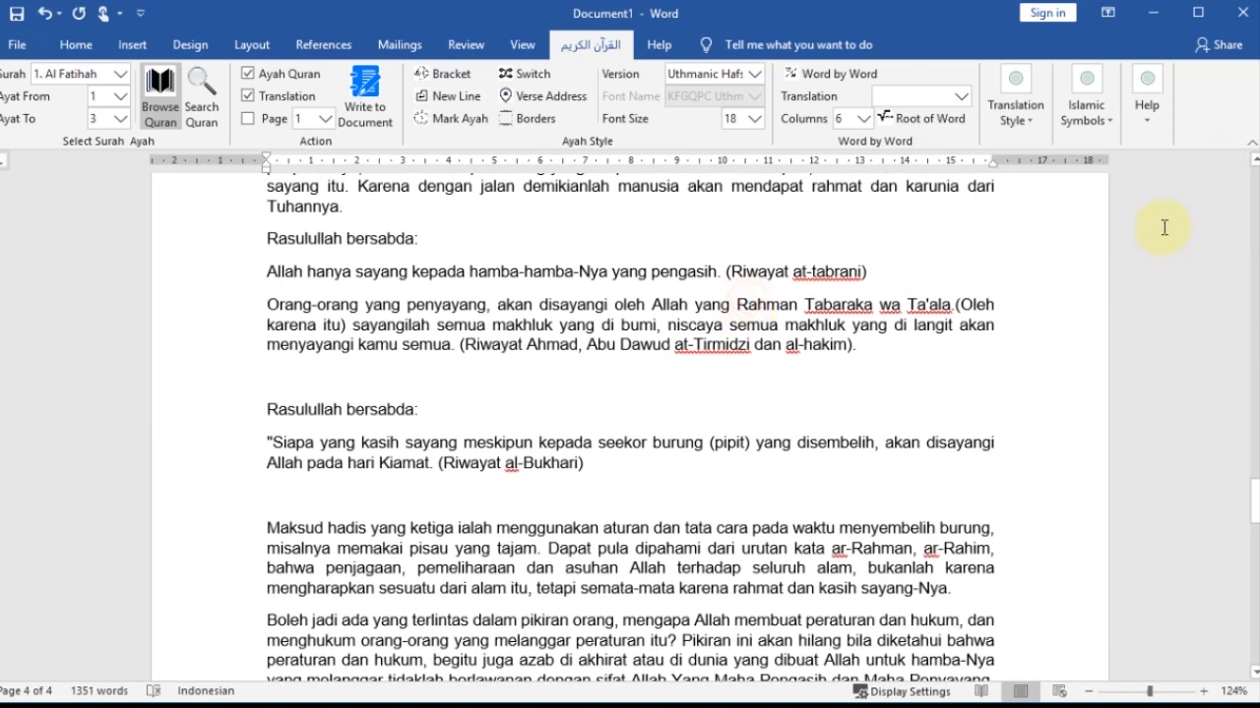
- Clear the document and write the verses with the translation set to English - Sahih International
key("ctrl+a")
key("Delete")
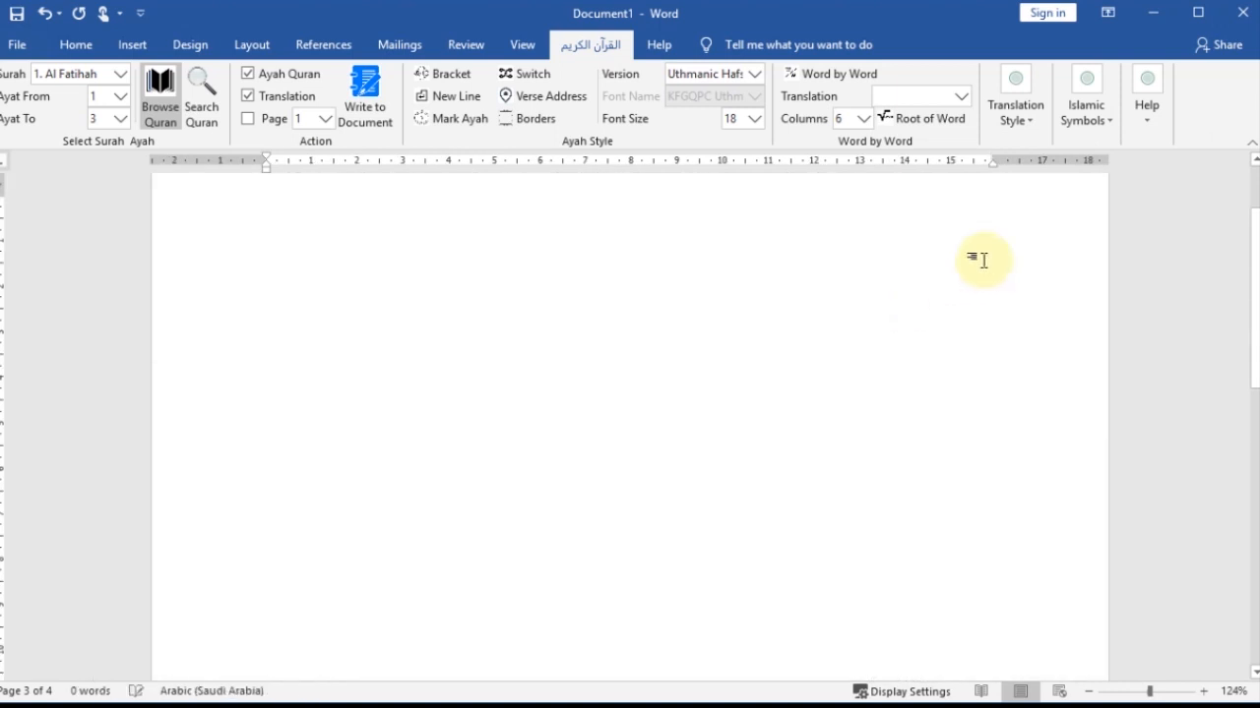
left_click(1023, 120)
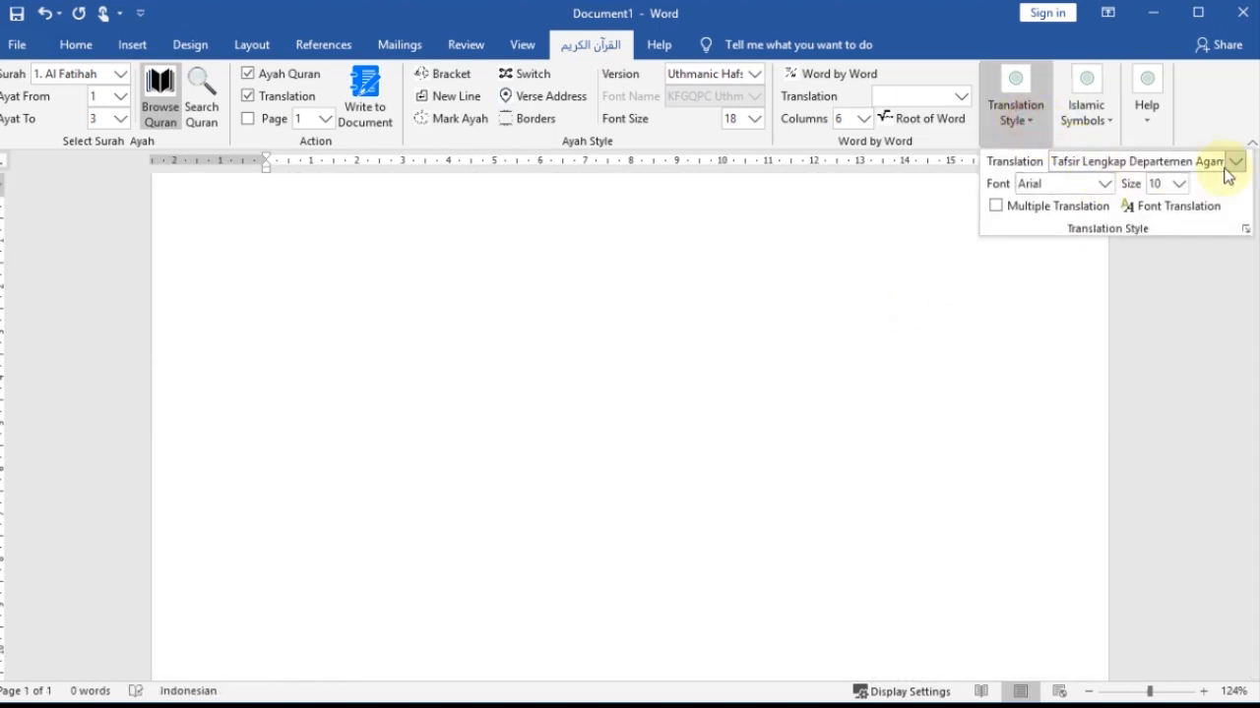
left_click(1232, 162)
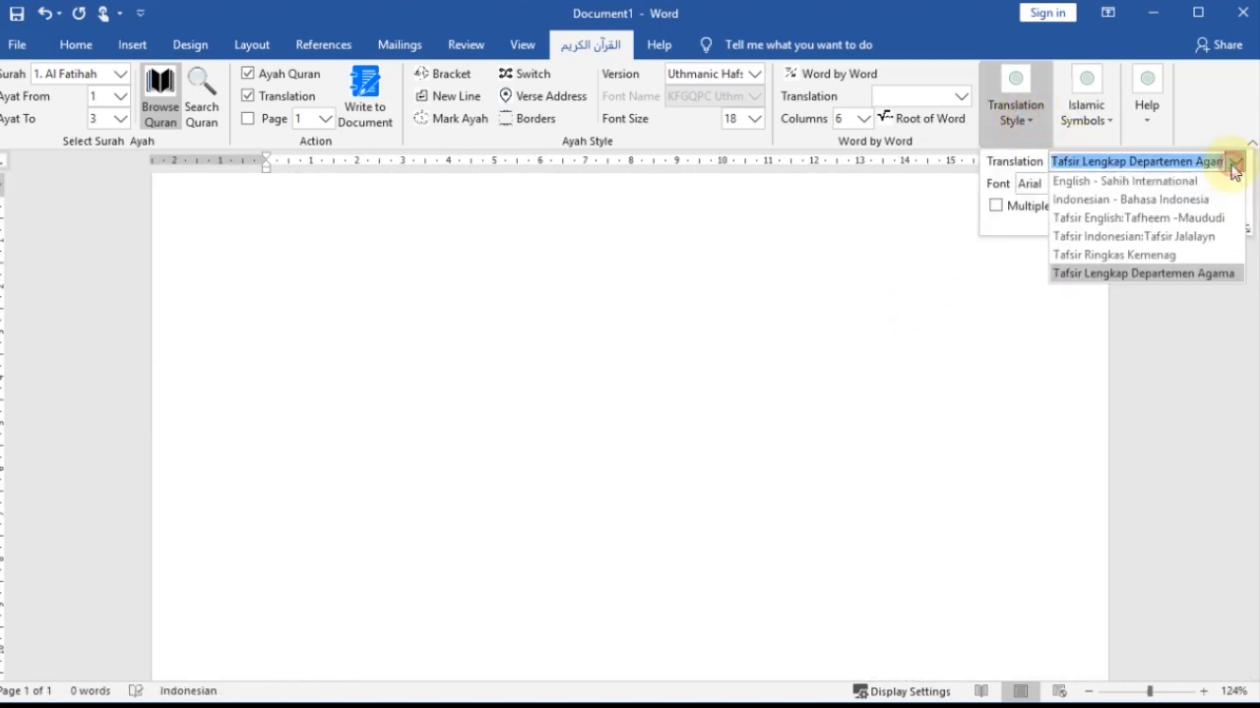
left_click(1155, 185)
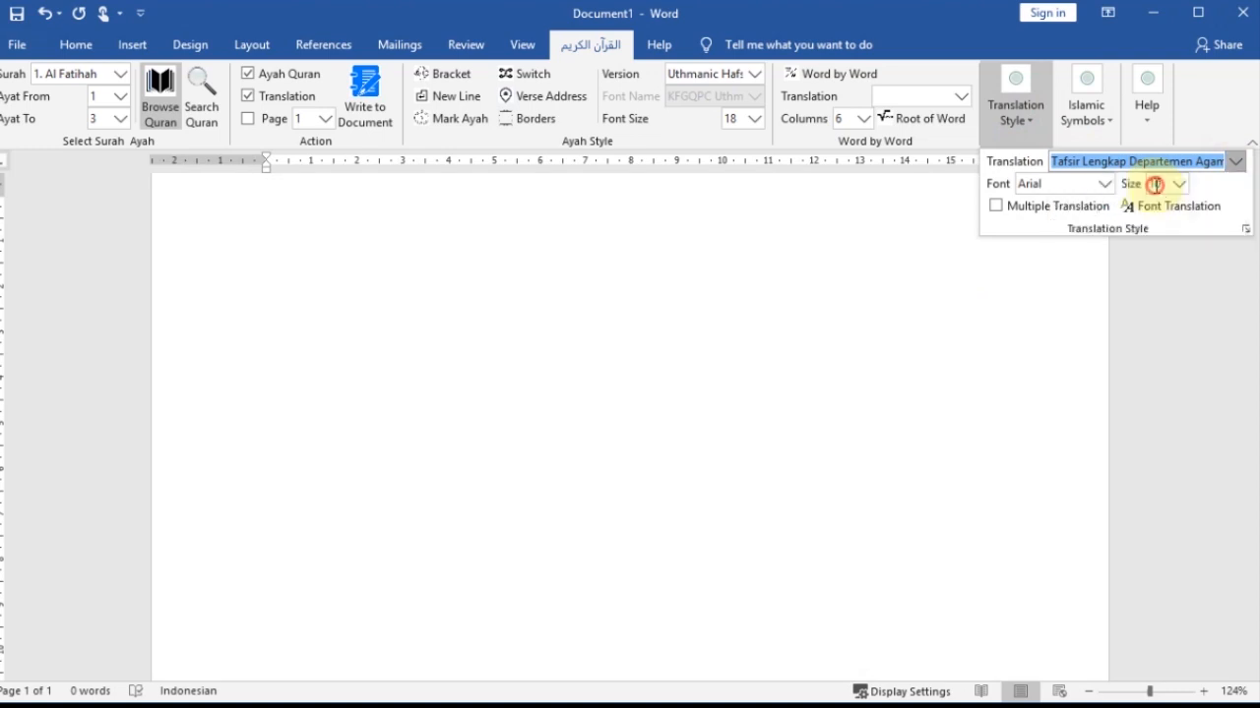
left_click(363, 128)
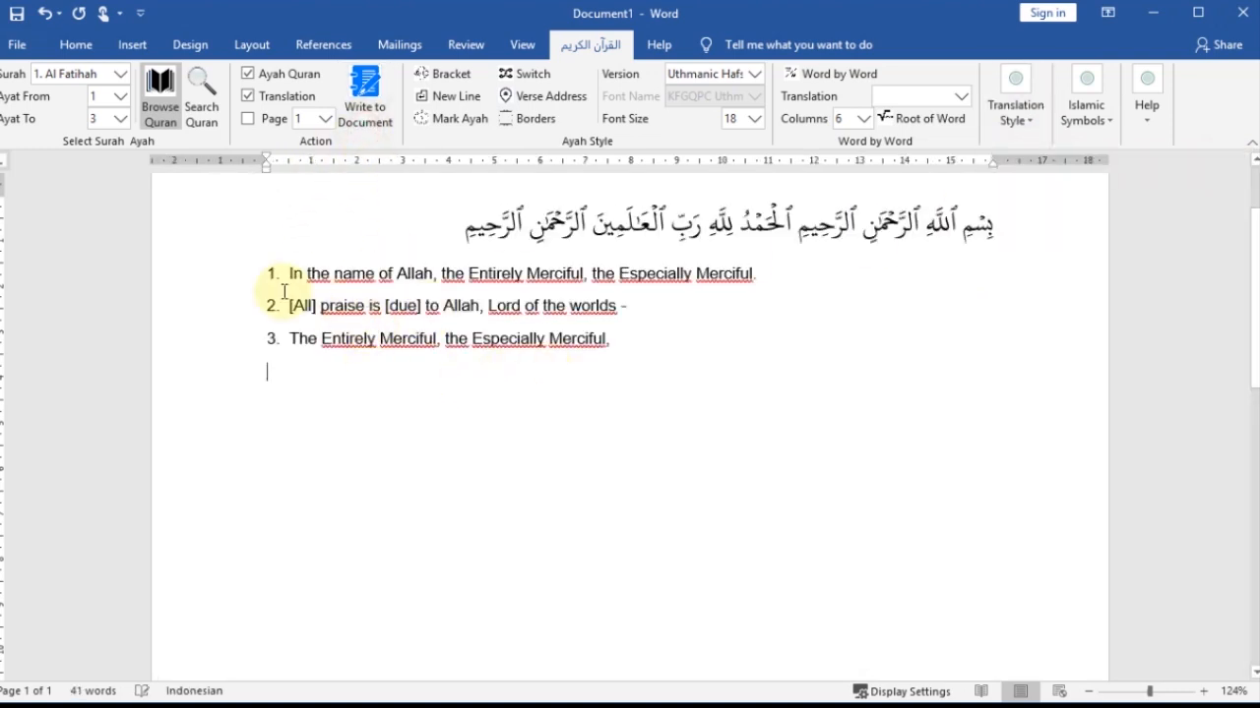
- Highlight the English translation lines and delete all the verse text from the document
mouse_move(289, 273)
left_mouse_down()
mouse_move(562, 309)
mouse_move(611, 348)
mouse_move(556, 408)
left_mouse_up()
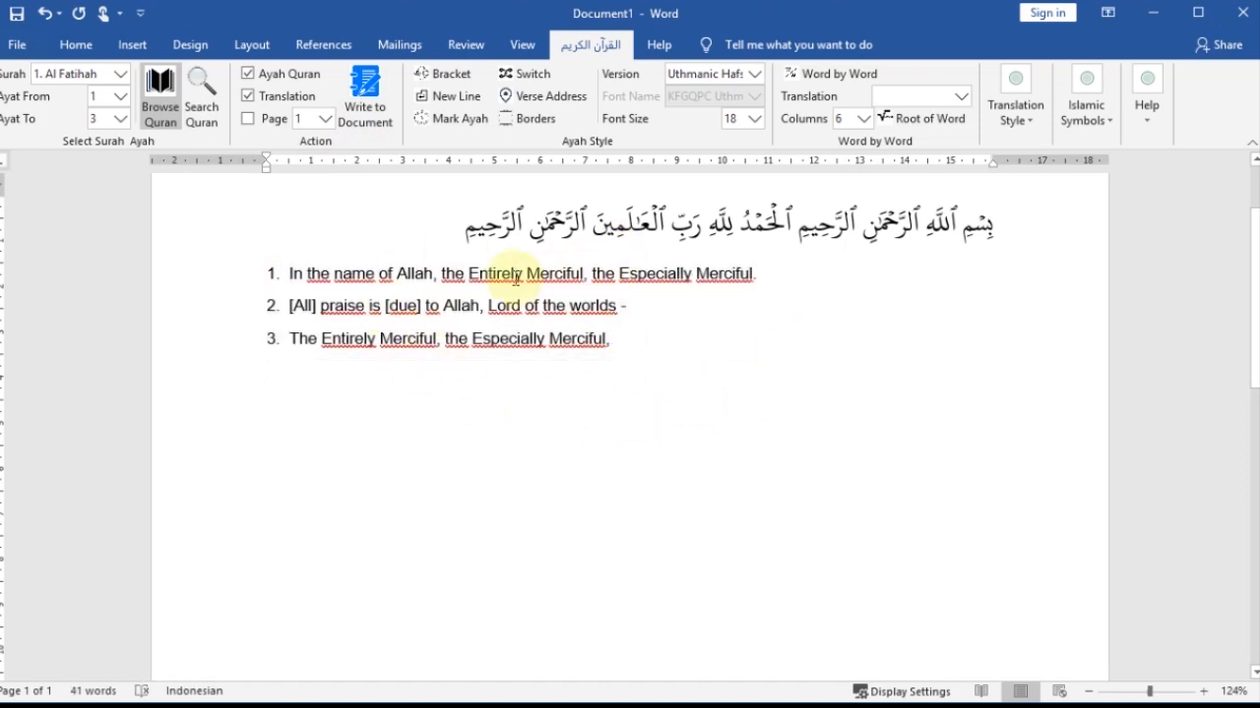
key("ctrl+a")
key("Delete")
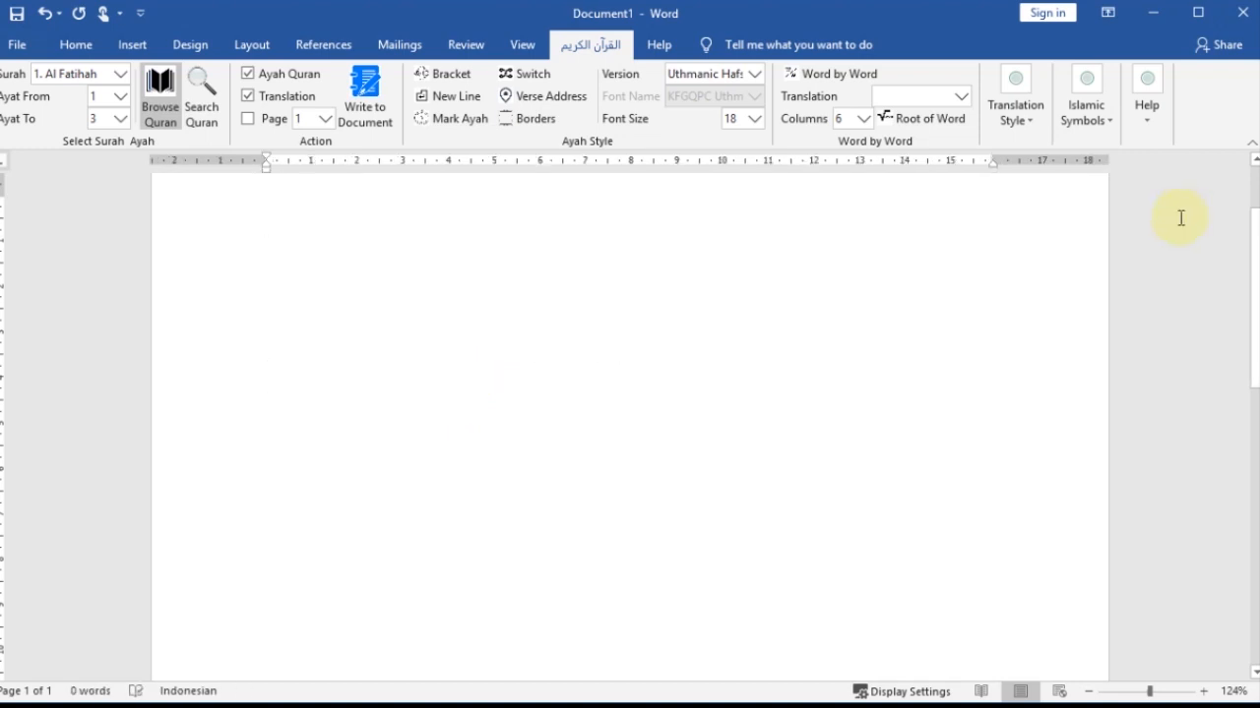
- Examine the calligraphy and ornaments available in the Symbol 1 and Symbol 2 galleries of Islamic Symbols
left_click(1107, 129)
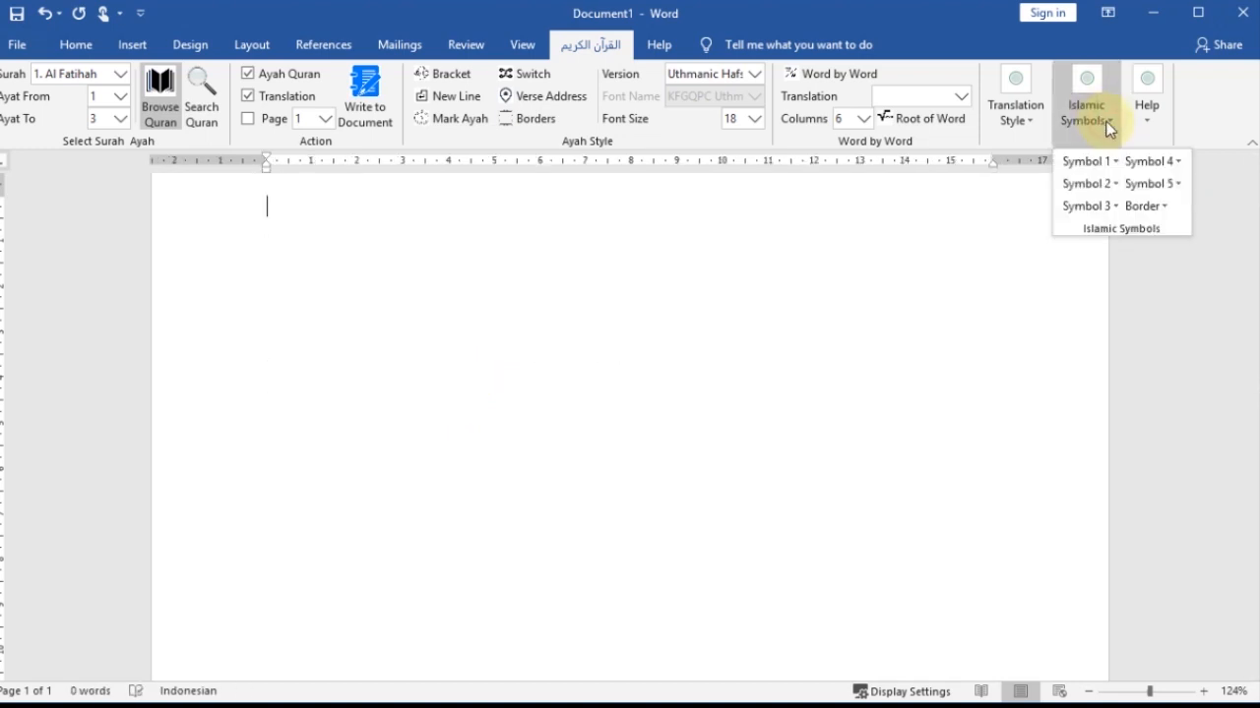
left_click(1112, 163)
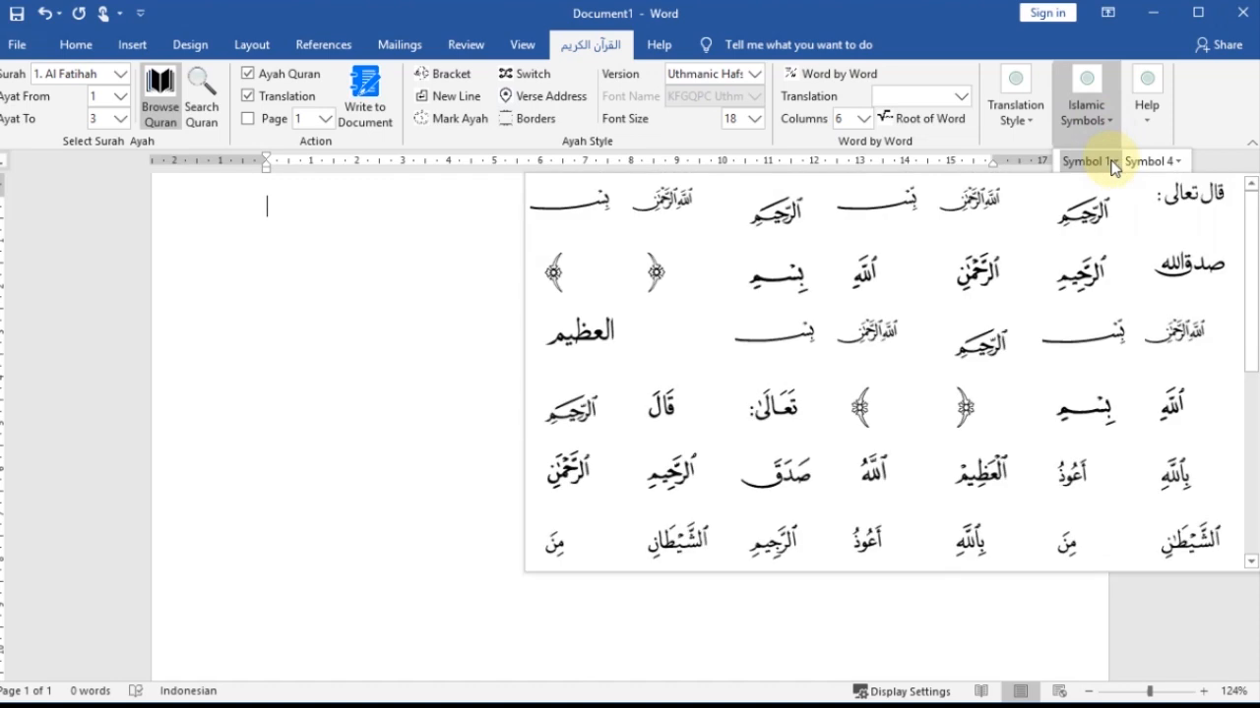
scroll(886, 424, "down", 5)
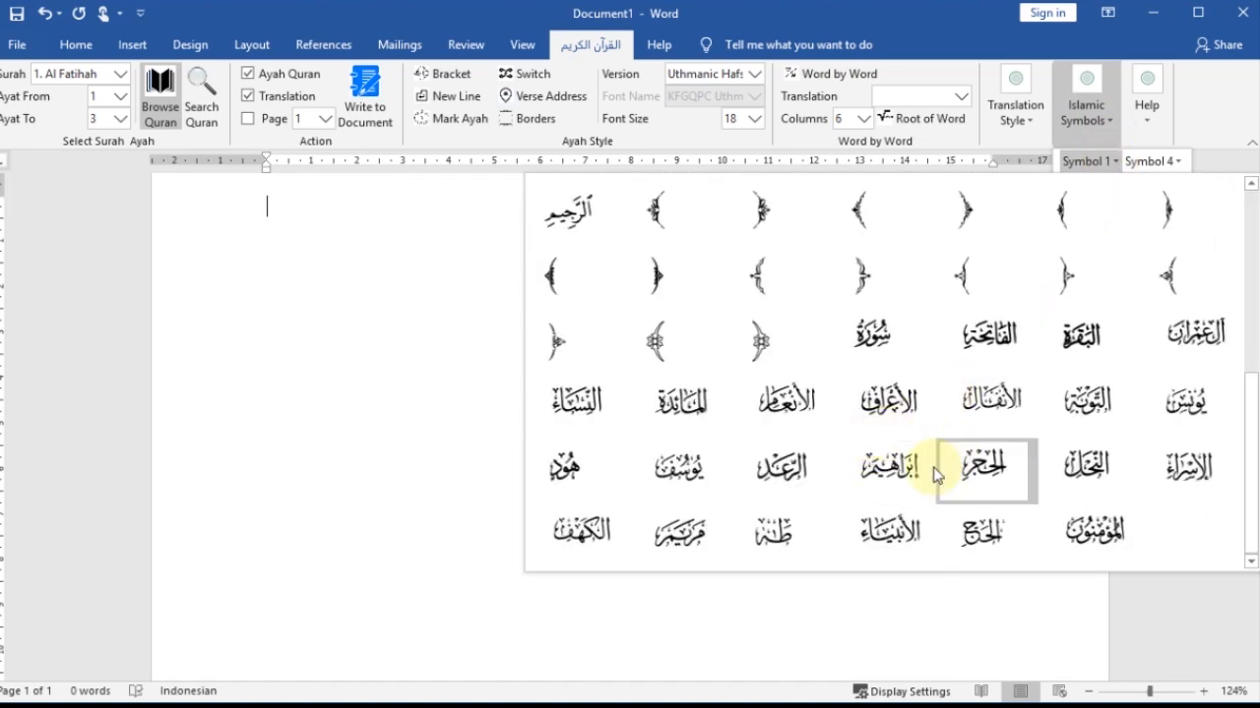
scroll(876, 462, "up", 5)
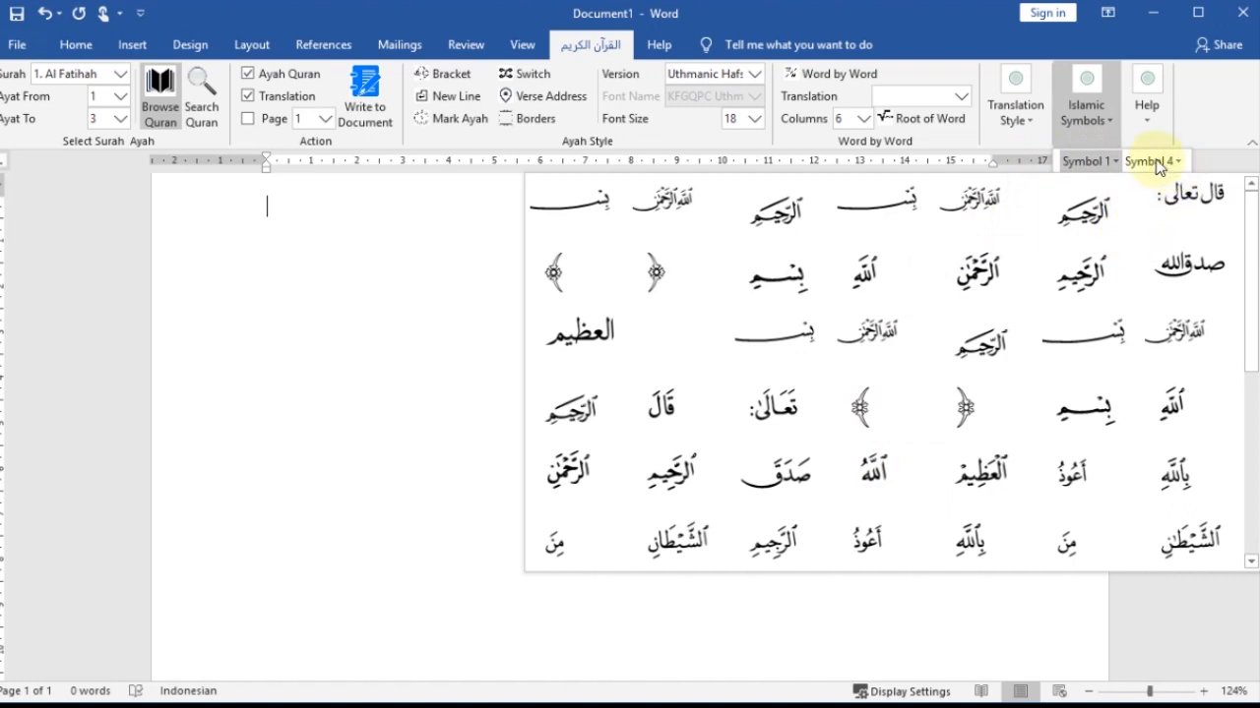
left_click(1114, 164)
left_click(1115, 185)
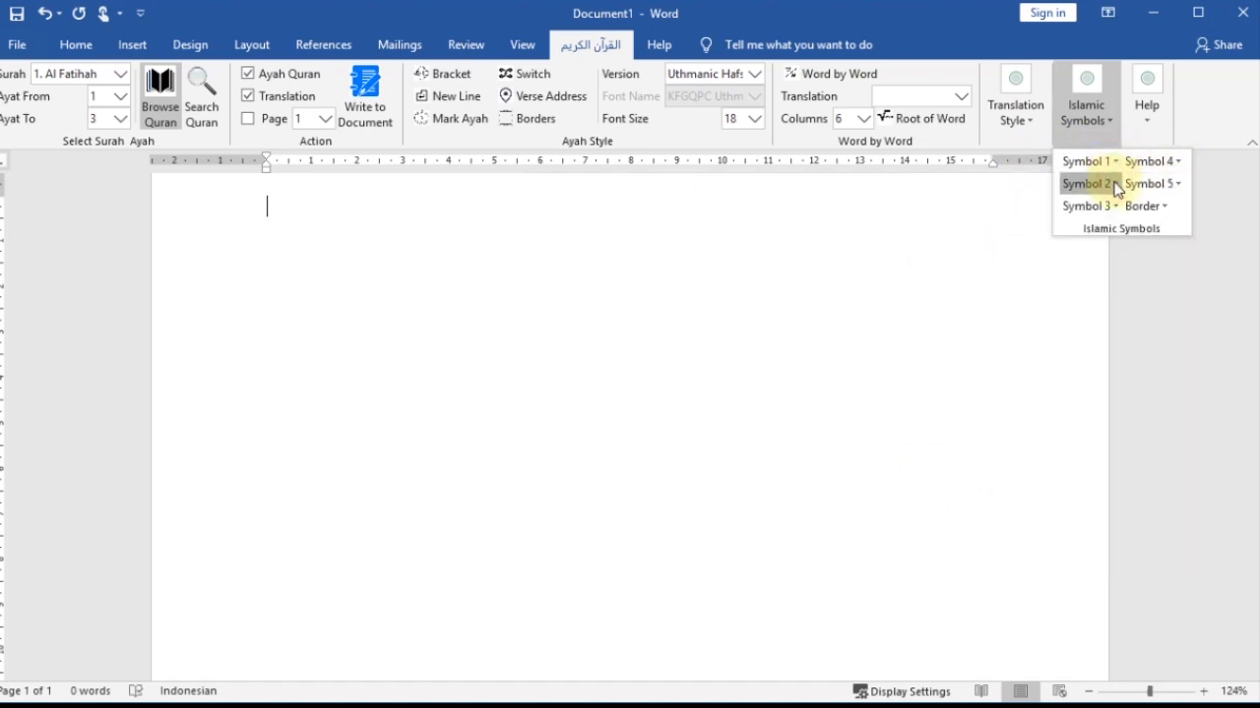
scroll(1078, 315, "down", 5)
scroll(1070, 344, "up", 5)
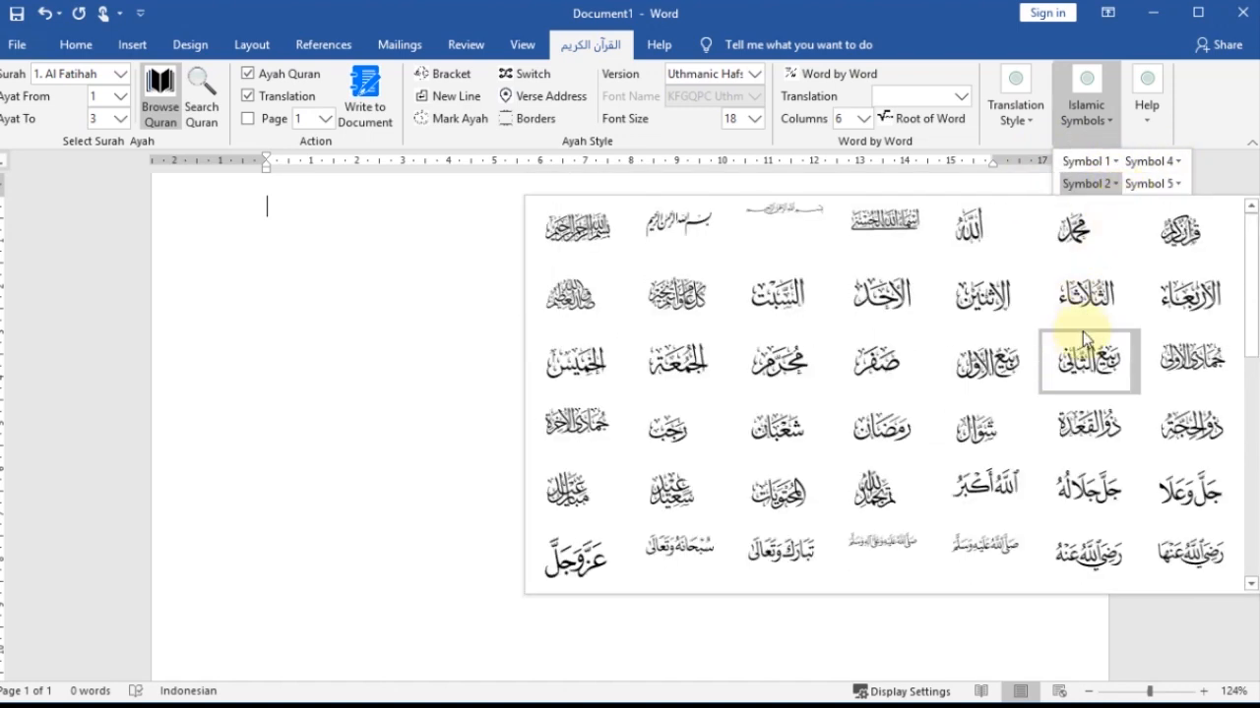
- Look through the Symbol 5 gallery of Islamic Symbols and open the Symbol 4 gallery
left_click(1176, 187)
left_click(1176, 186)
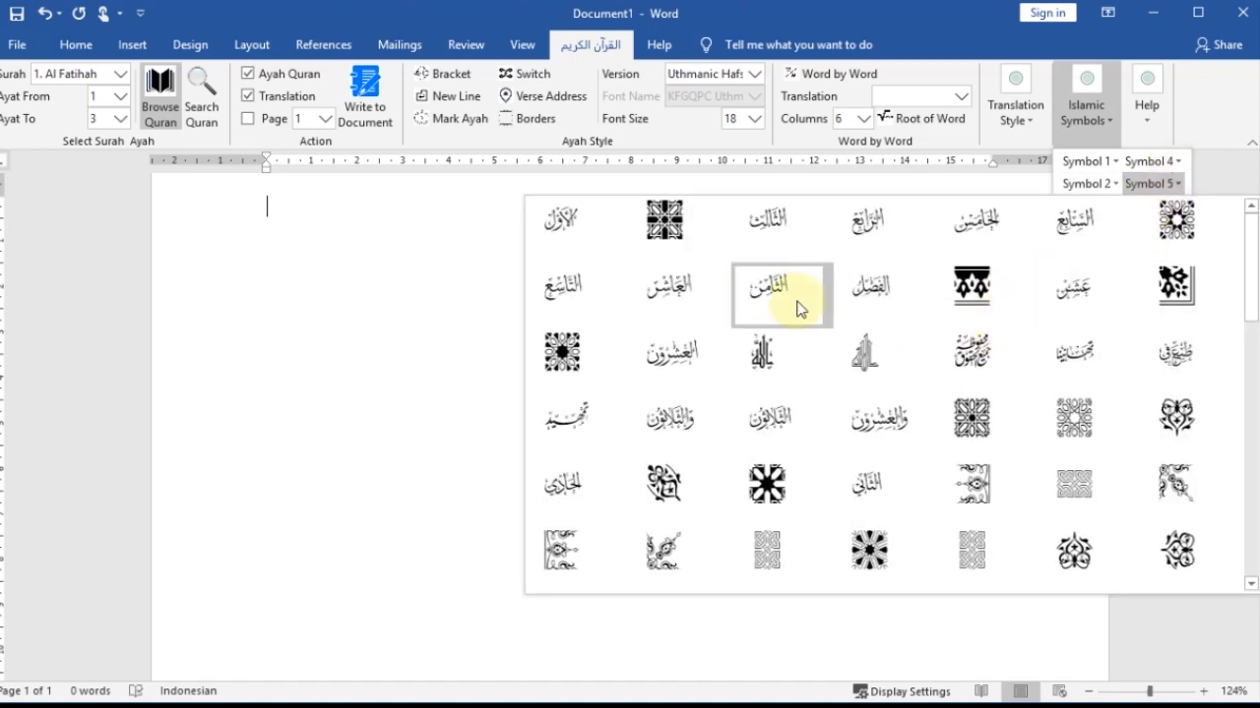
scroll(818, 341, "down", 5)
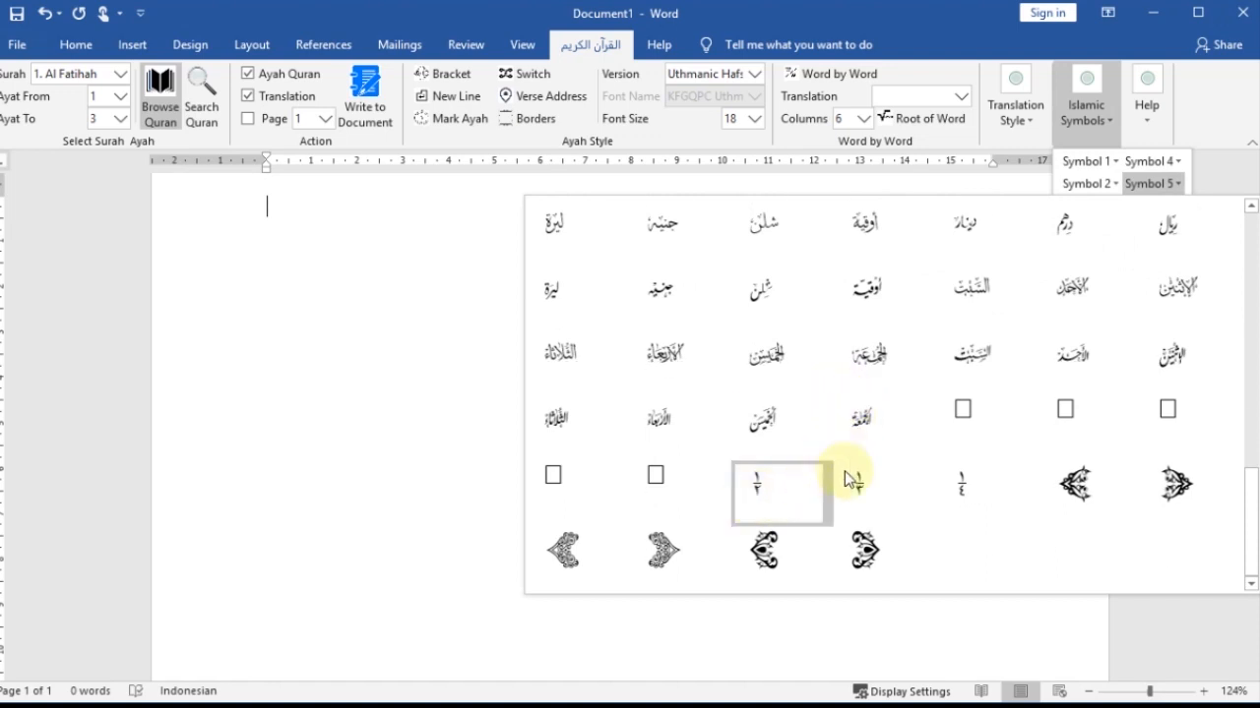
scroll(831, 418, "up", 5)
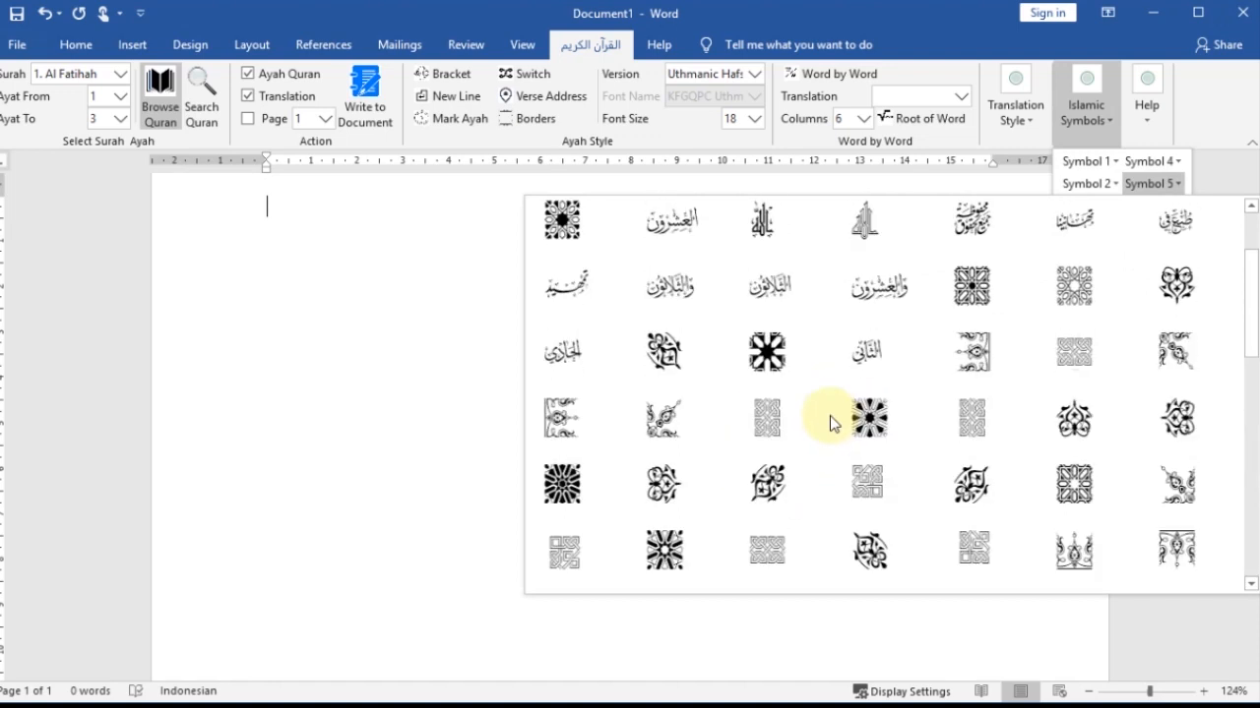
left_click(1171, 163)
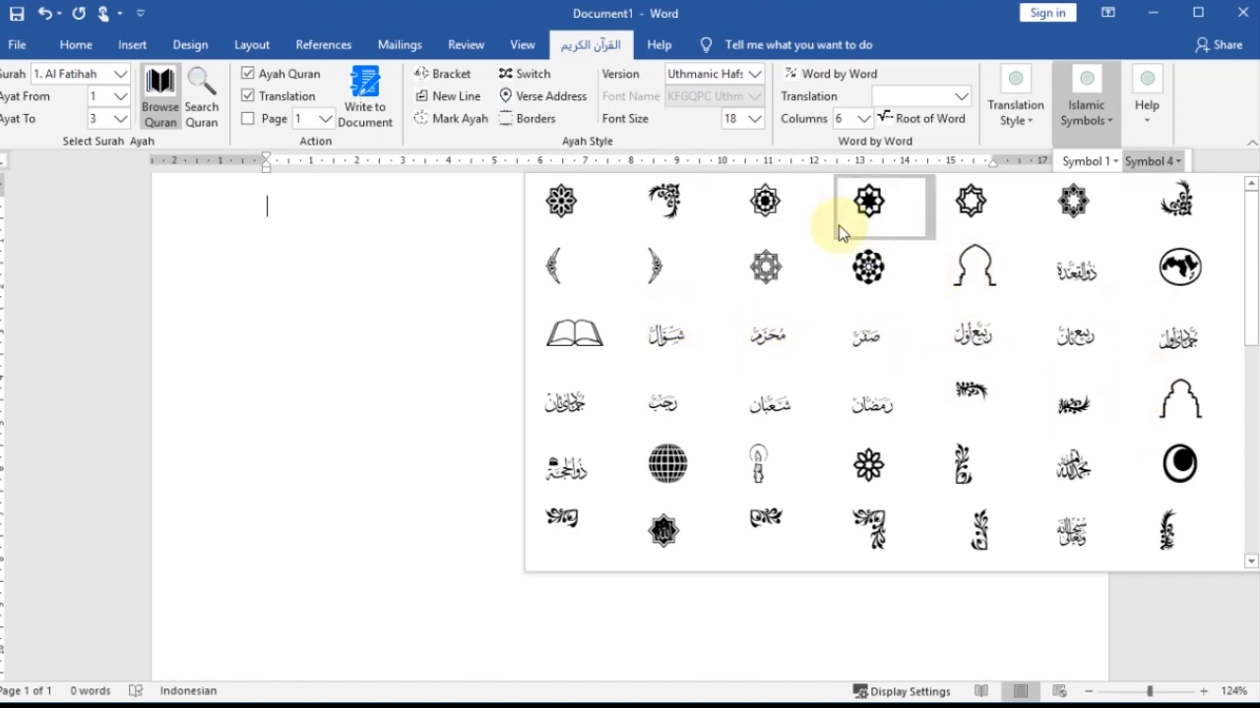
- Look through the ornaments and calligraphy in the Symbol 4 gallery of Islamic Symbols and close it
scroll(836, 339, "down", 5)
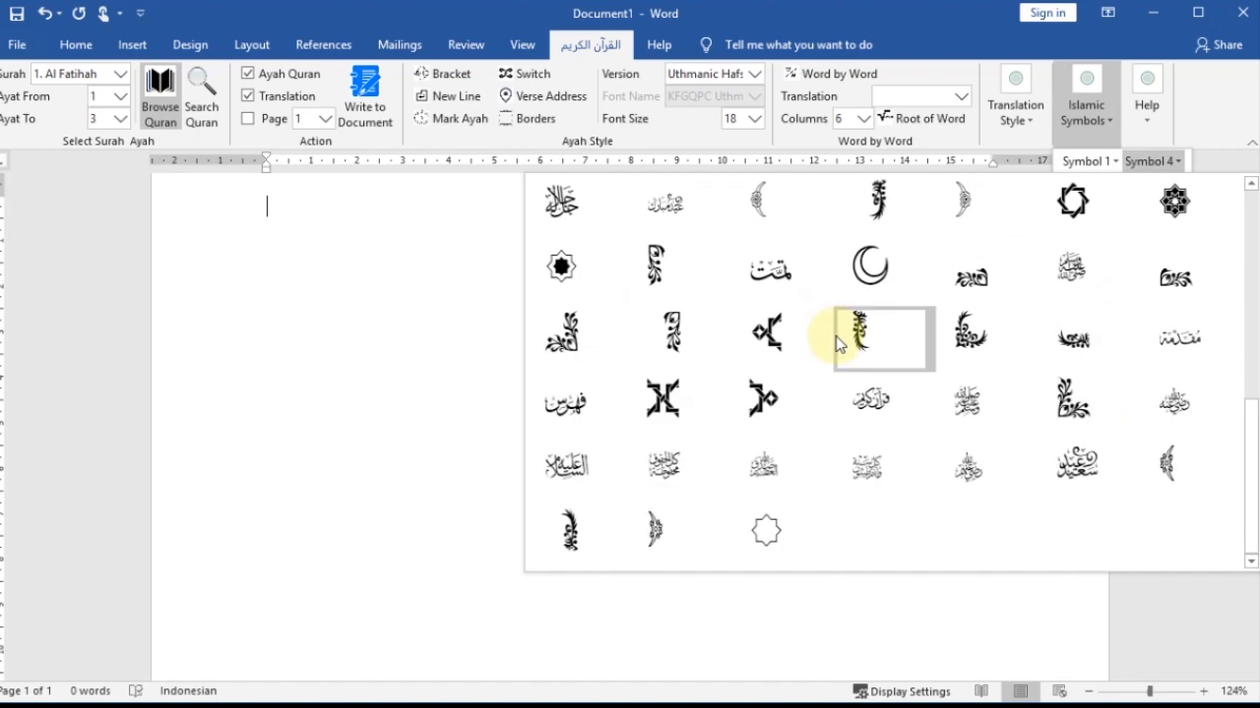
scroll(836, 339, "up", 5)
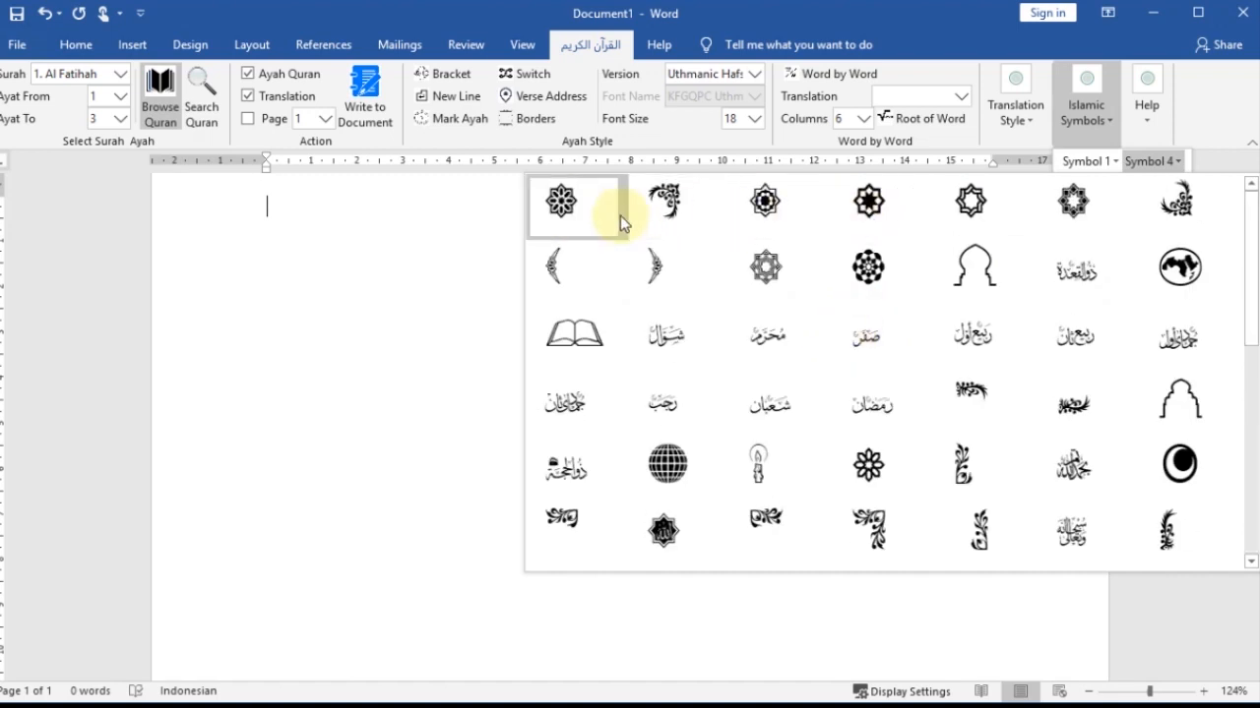
left_click(1173, 163)
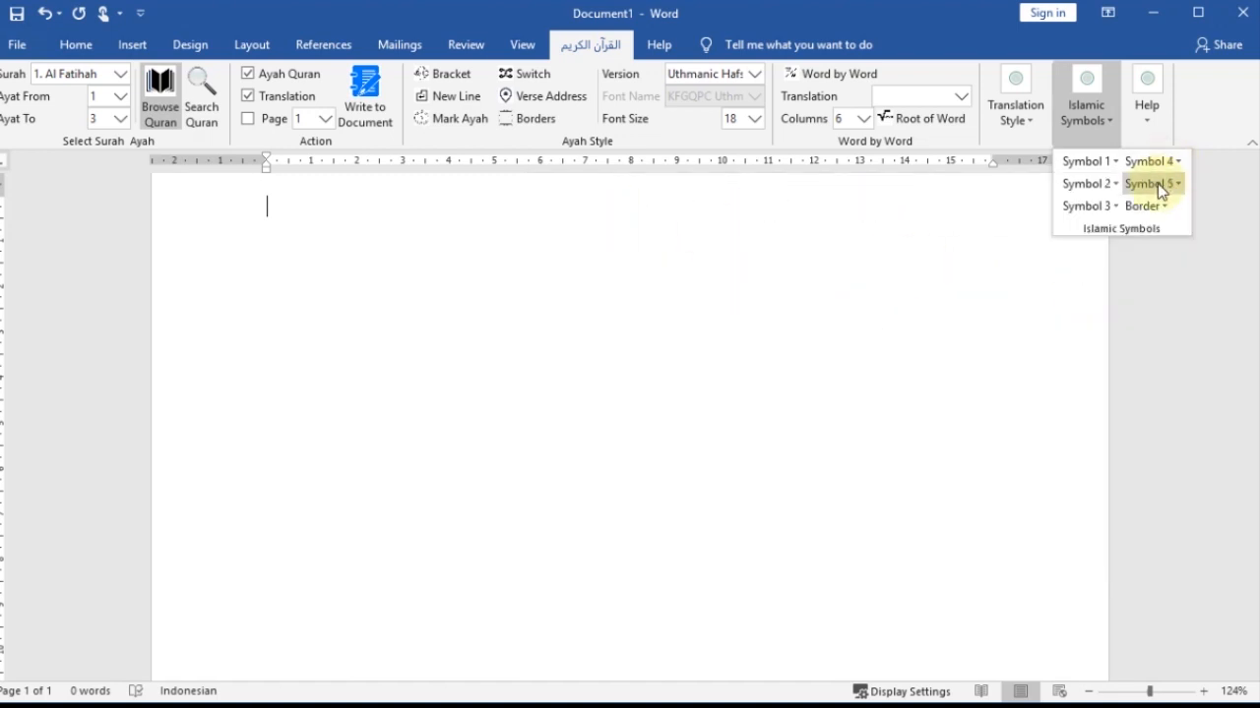
- Examine the Symbol 3 gallery and the decorative frames in the Border gallery of Islamic Symbols
left_click(1118, 207)
scroll(957, 396, "down", 3)
scroll(959, 374, "up", 3)
left_click(1163, 208)
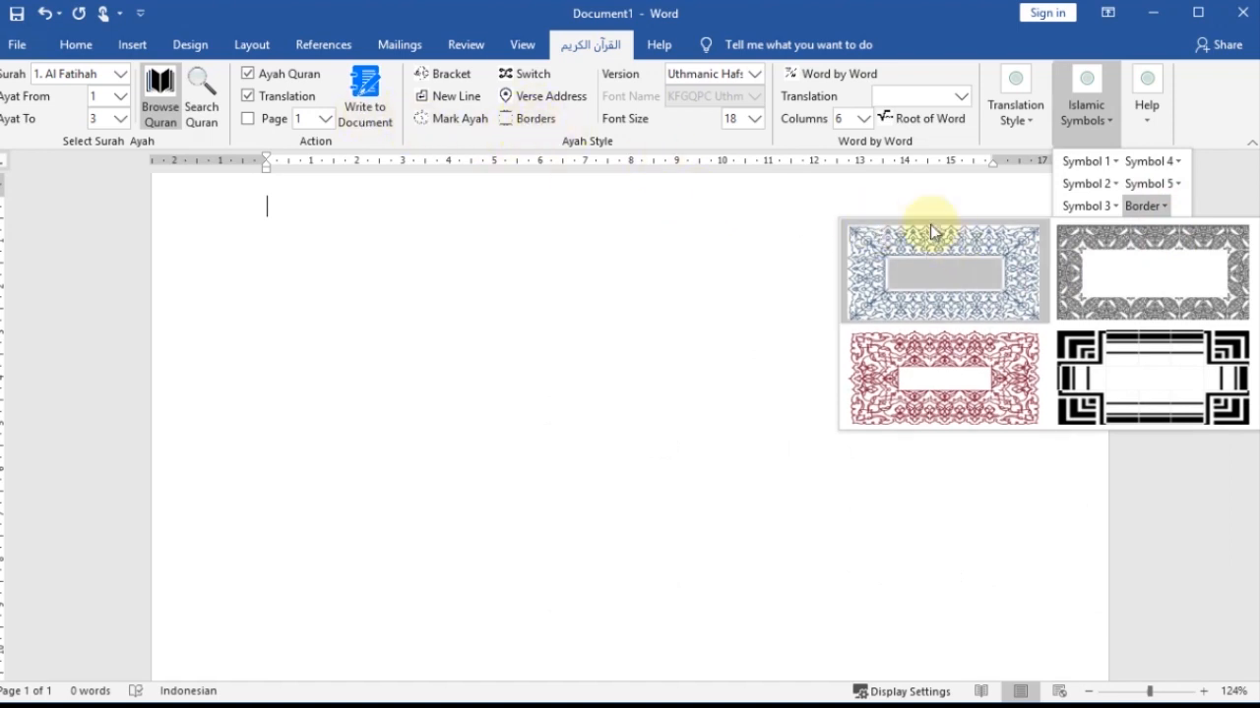
left_click(971, 182)
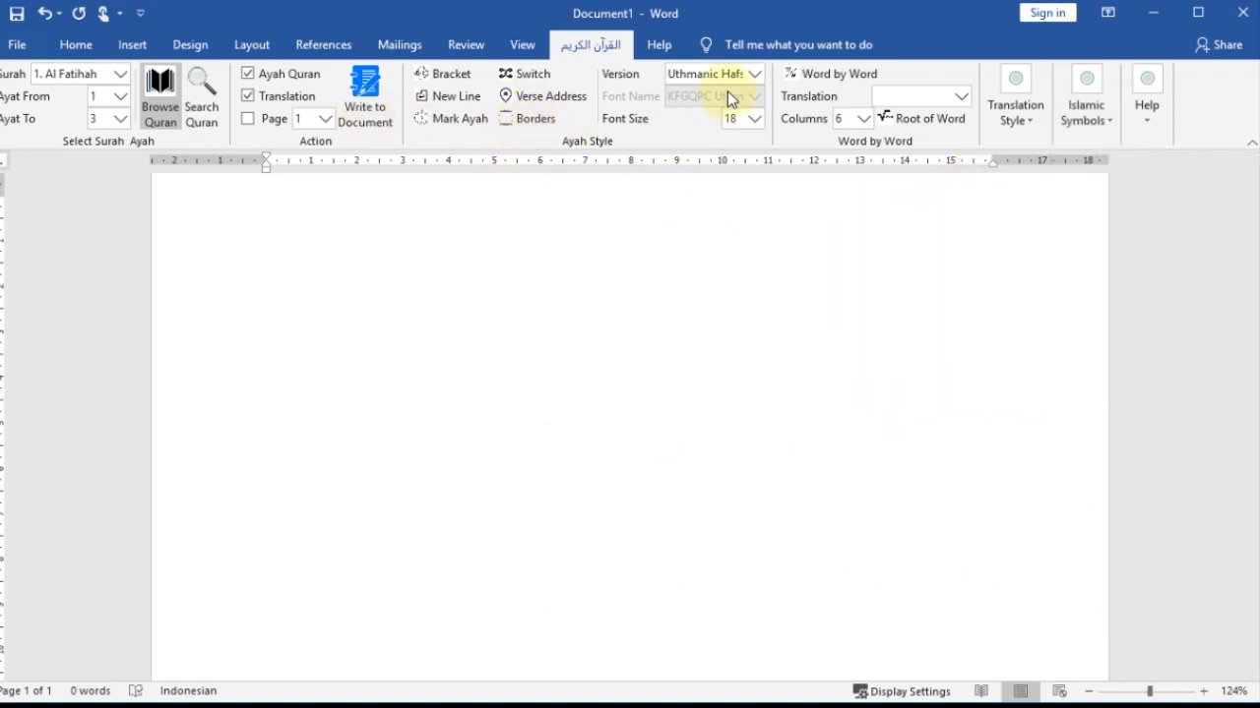
- Check which Quran text versions are available for the Ayah style
left_click(752, 74)
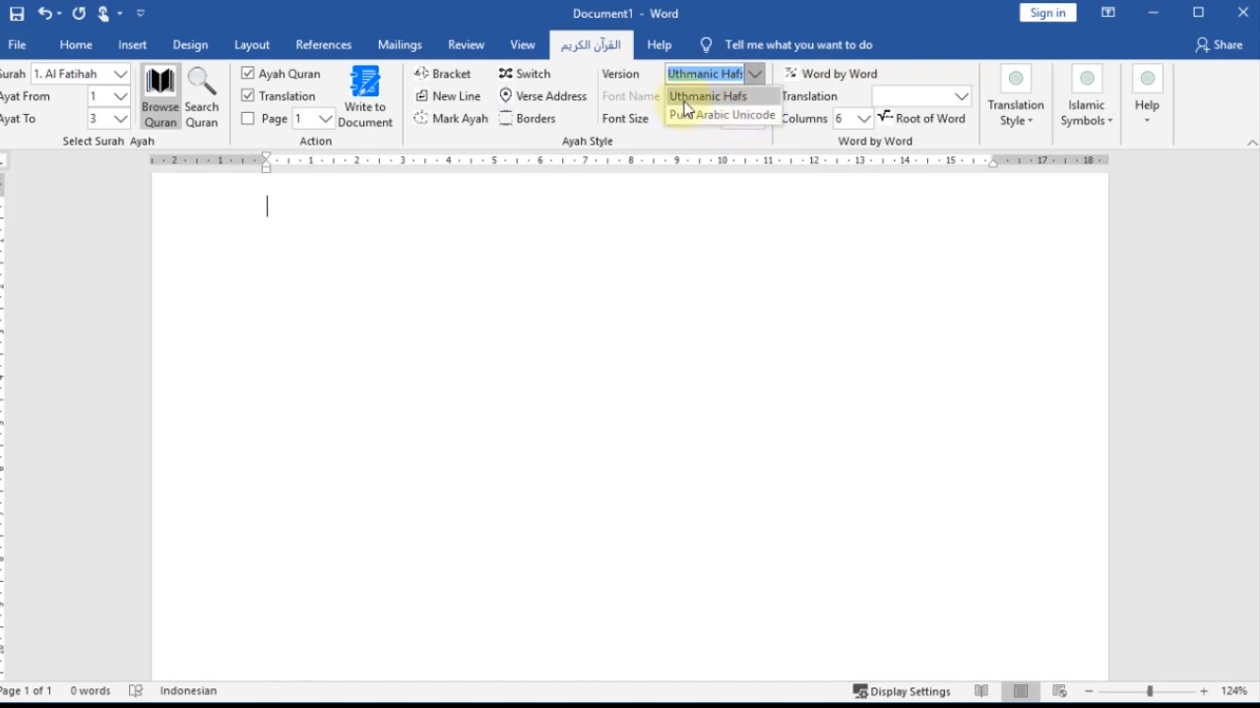
left_click(748, 78)
left_click(750, 76)
left_click(746, 96)
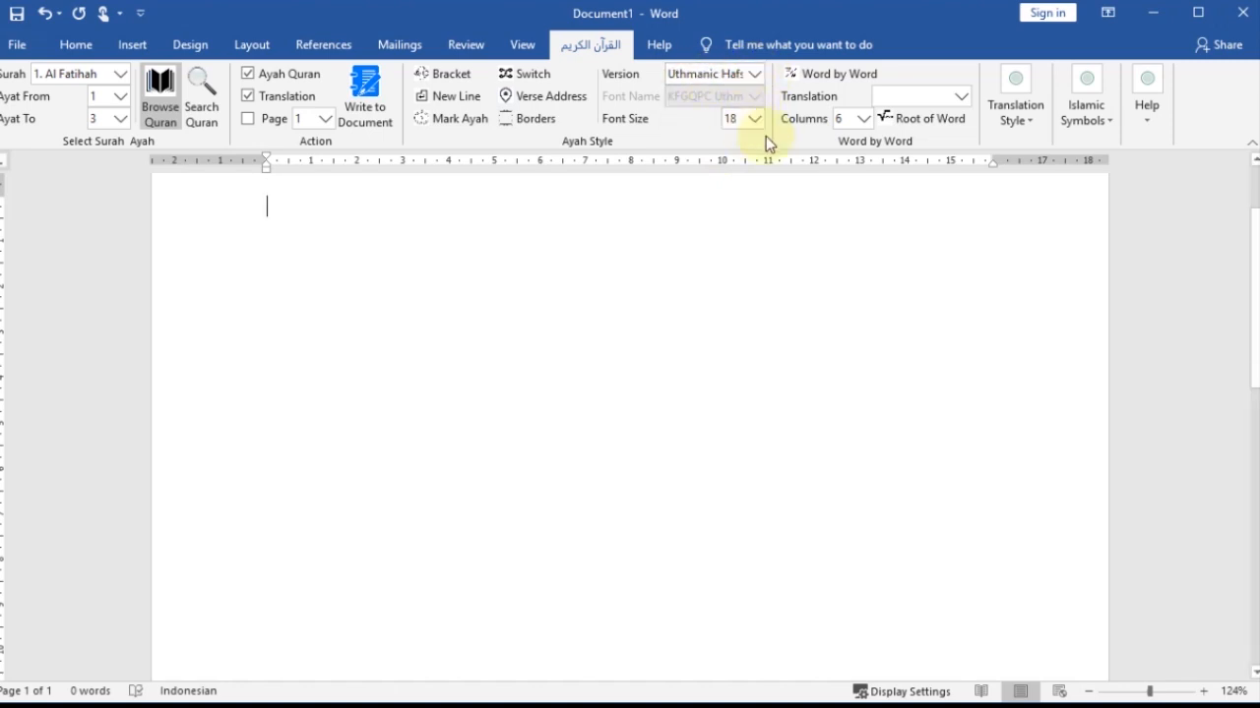
- Check the column and translation choices for Word by Word and the font sizes available for the Ayah style
left_click(863, 118)
left_click(863, 120)
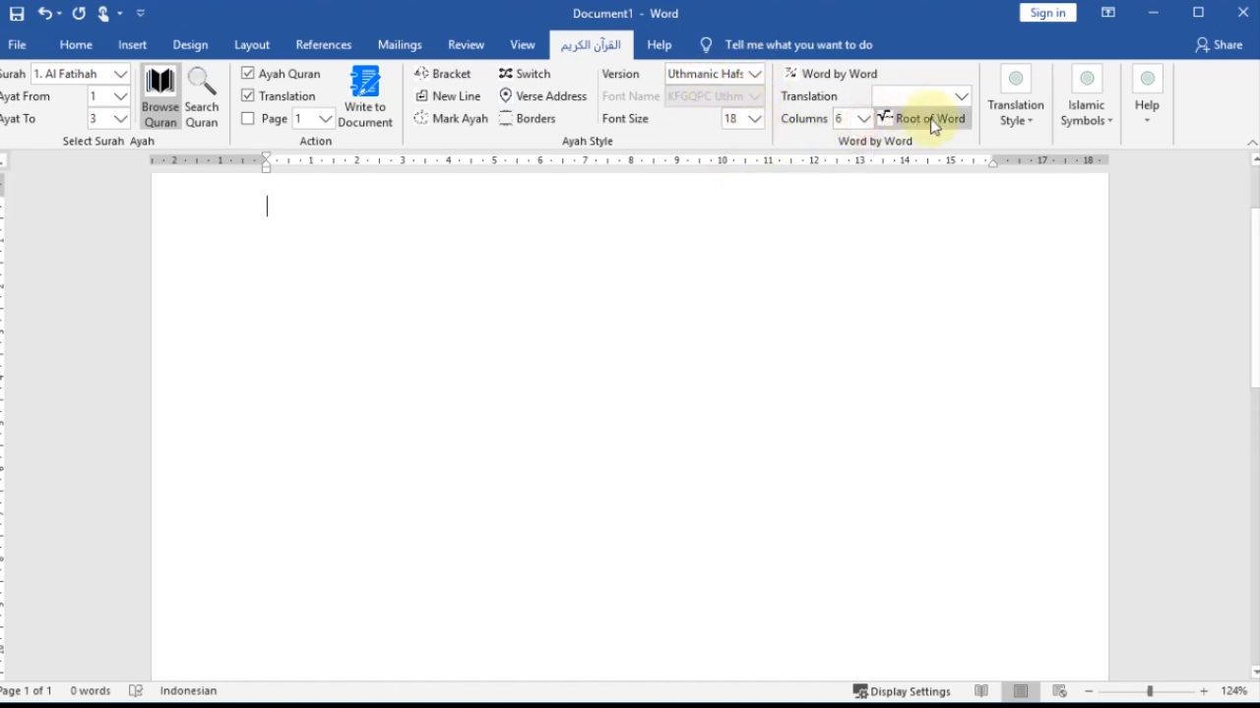
left_click(954, 97)
left_click(955, 98)
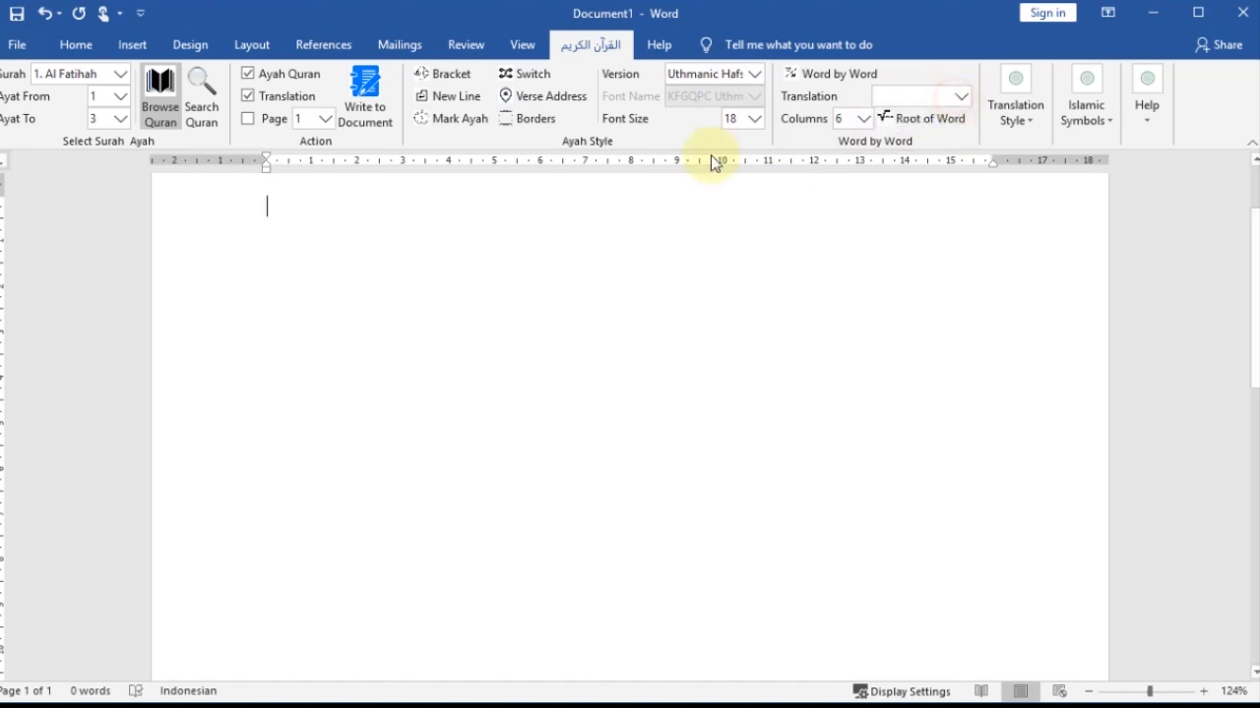
left_click(753, 119)
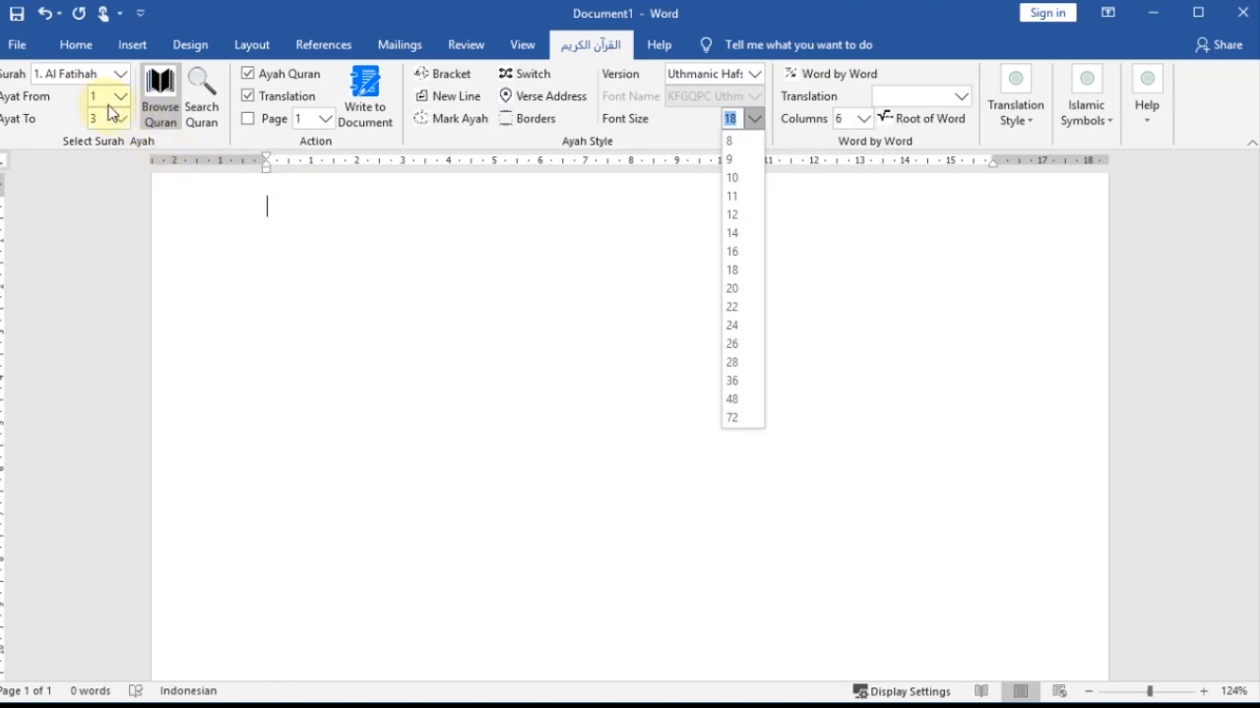
left_click(498, 234)
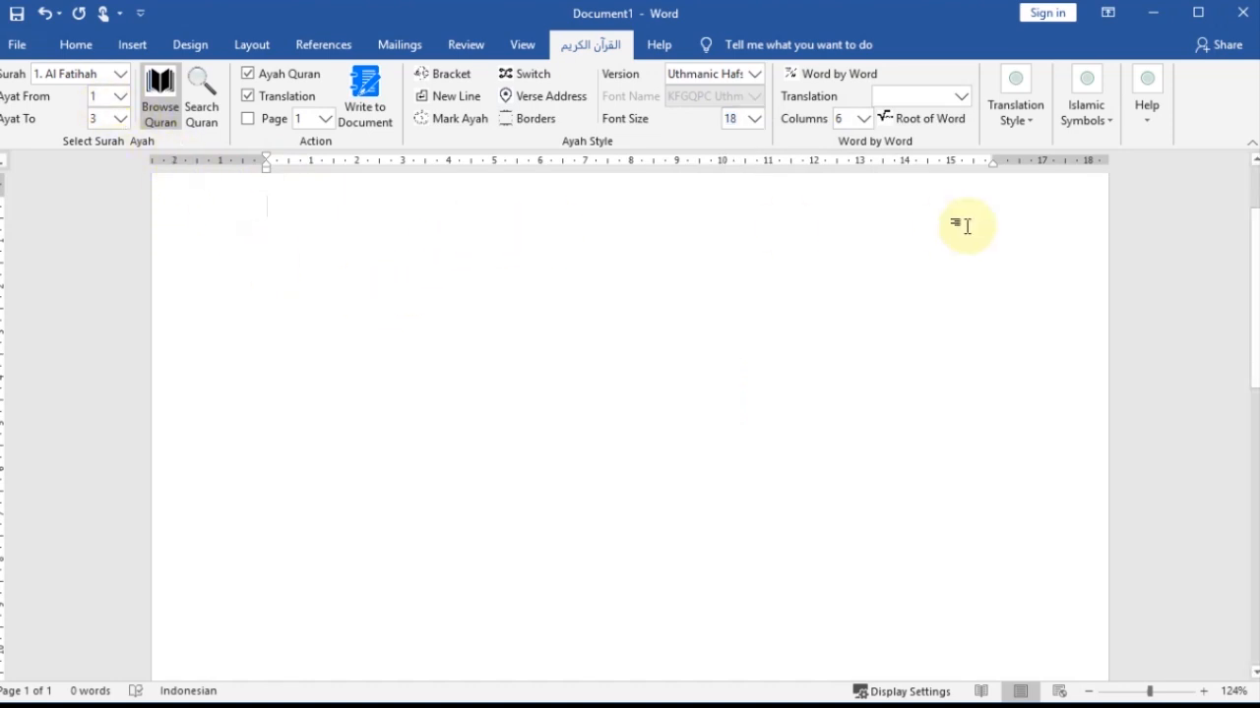
scroll(1248, 203, "up", 2)
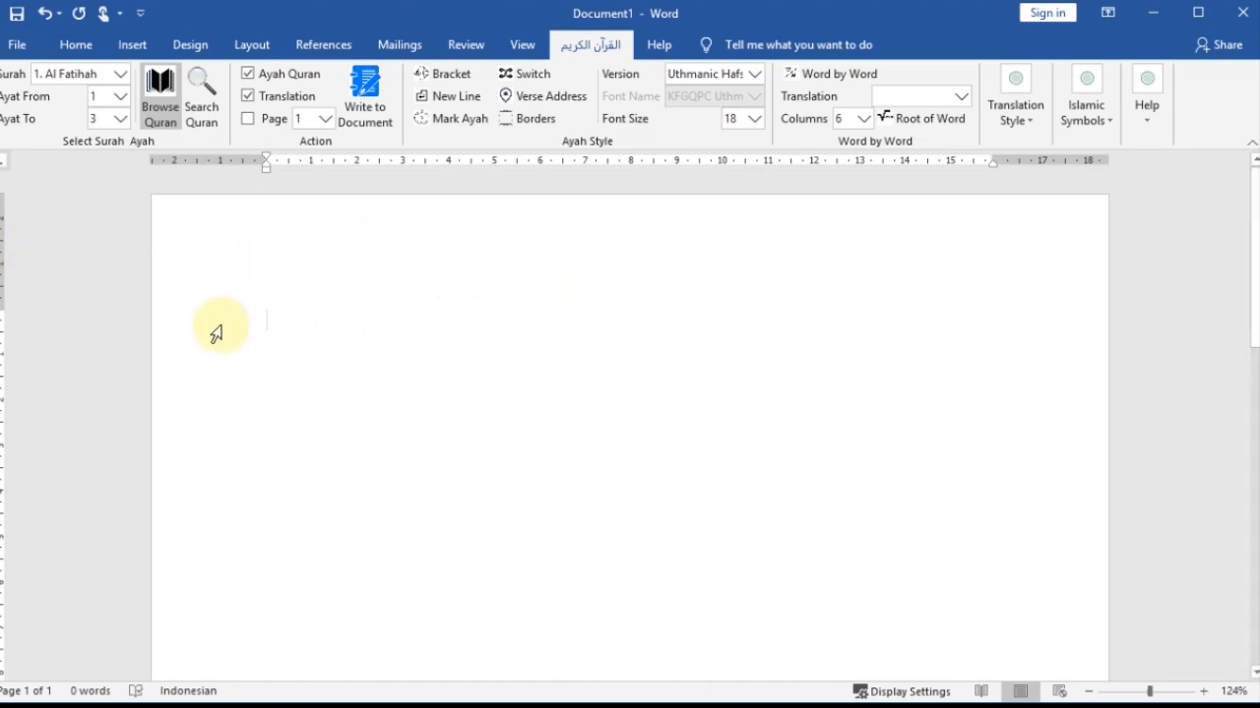
left_click(272, 321)
left_click(269, 339)
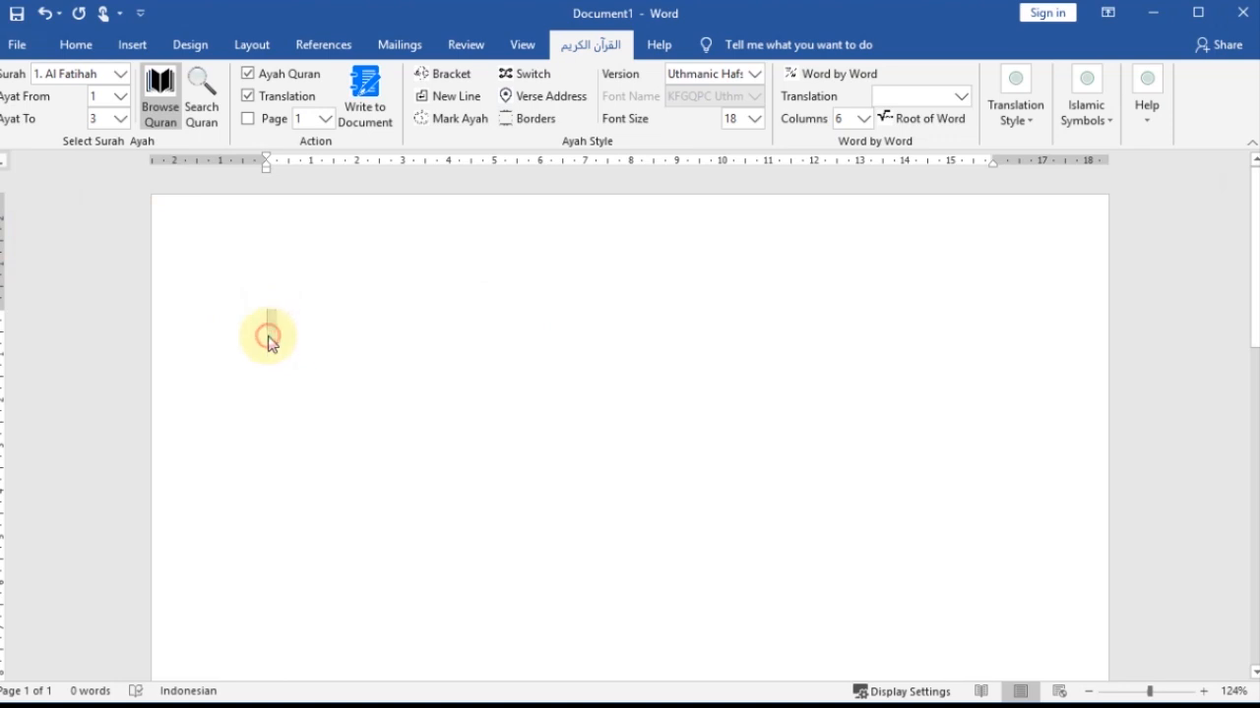